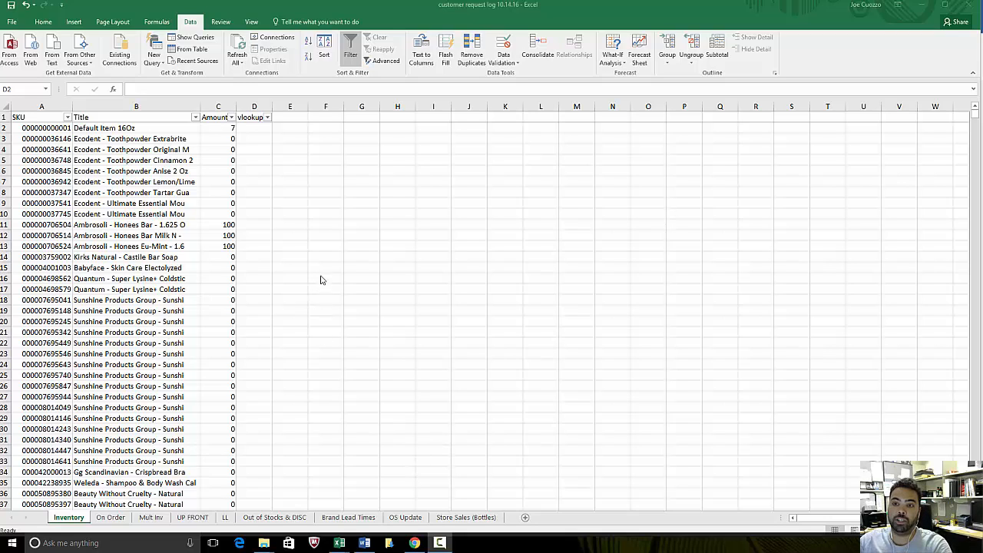
click(321, 185)
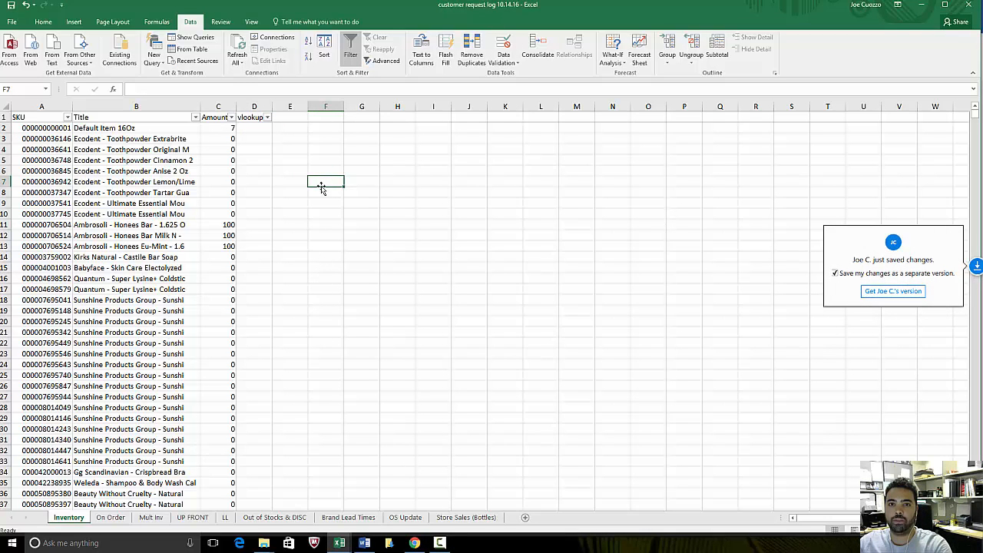
click(254, 128)
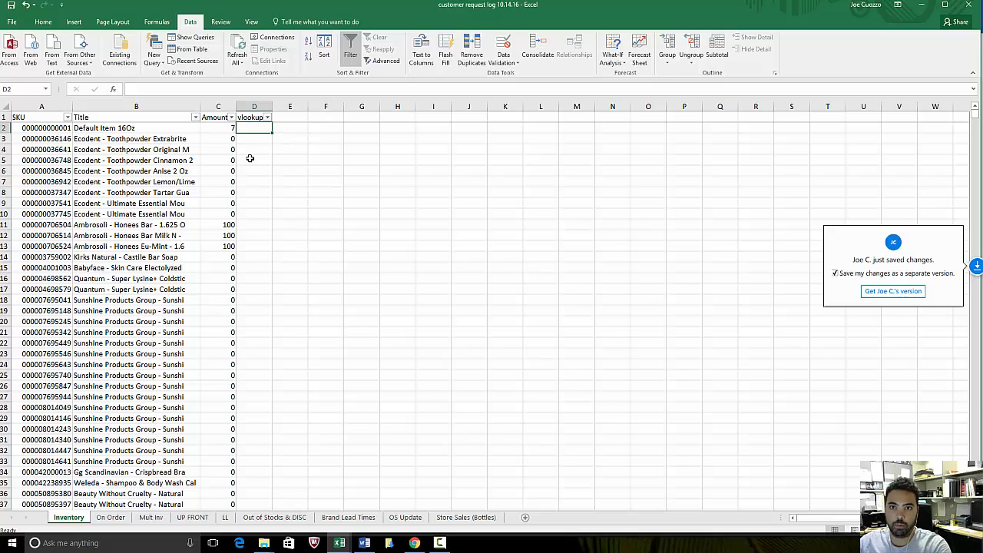
click(309, 200)
click(255, 132)
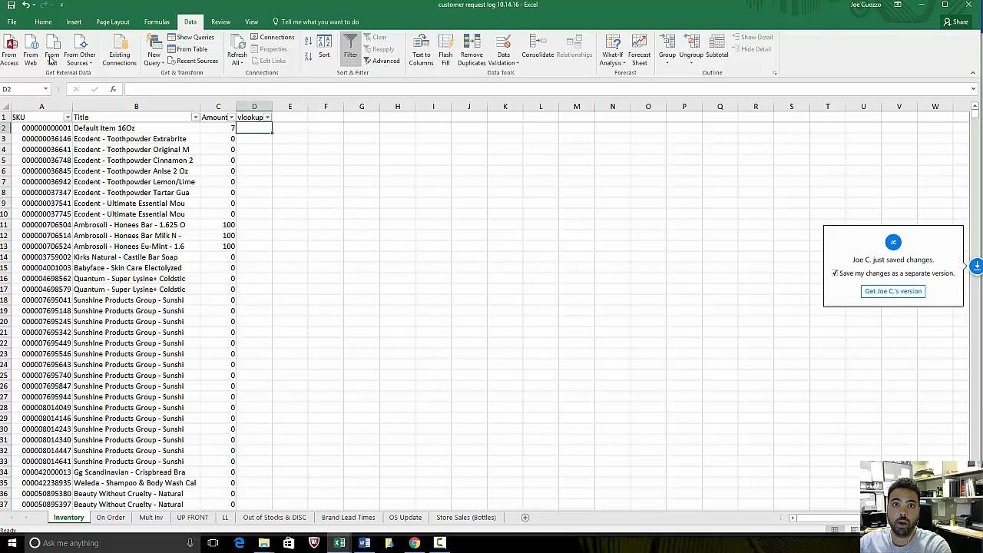
click(43, 21)
click(322, 207)
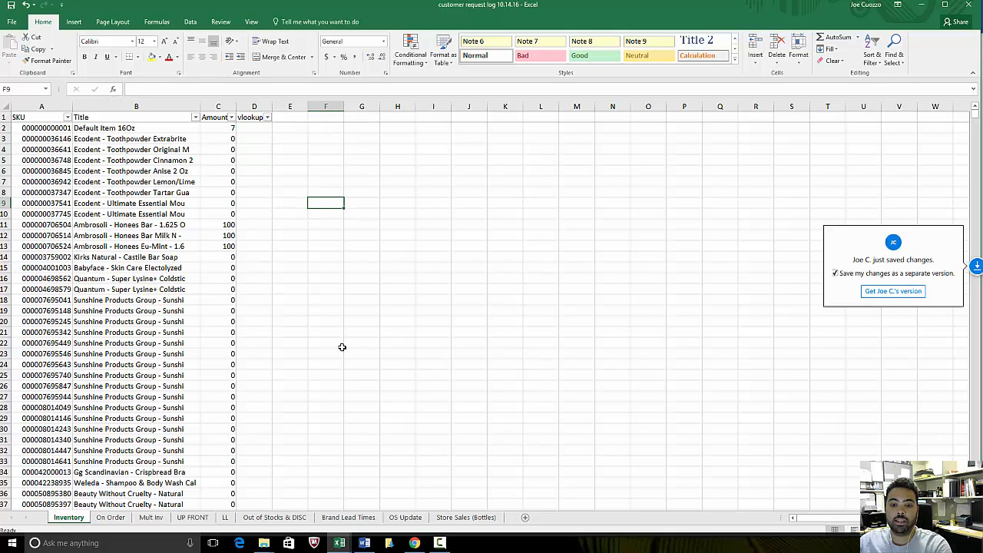
- Examine the YTD, 60 Day, 30 Day and 7 Day column headers on the Store Sales (Bottles) sheet
click(466, 517)
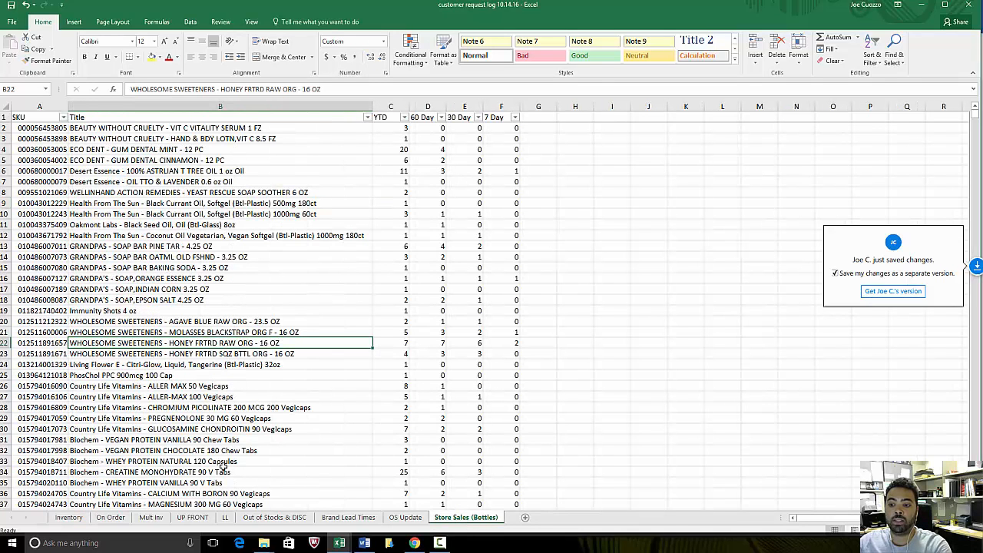
click(391, 117)
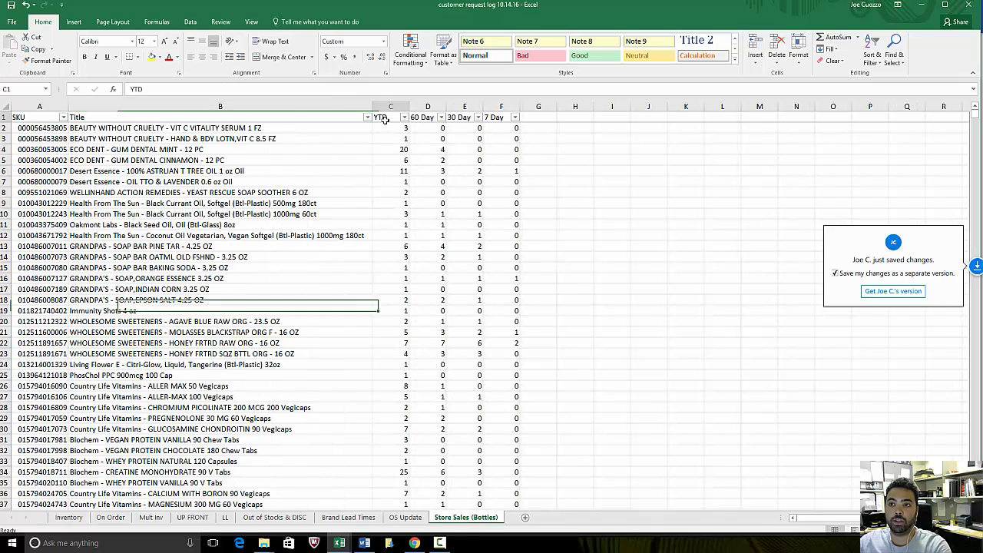
click(425, 118)
click(461, 117)
click(494, 117)
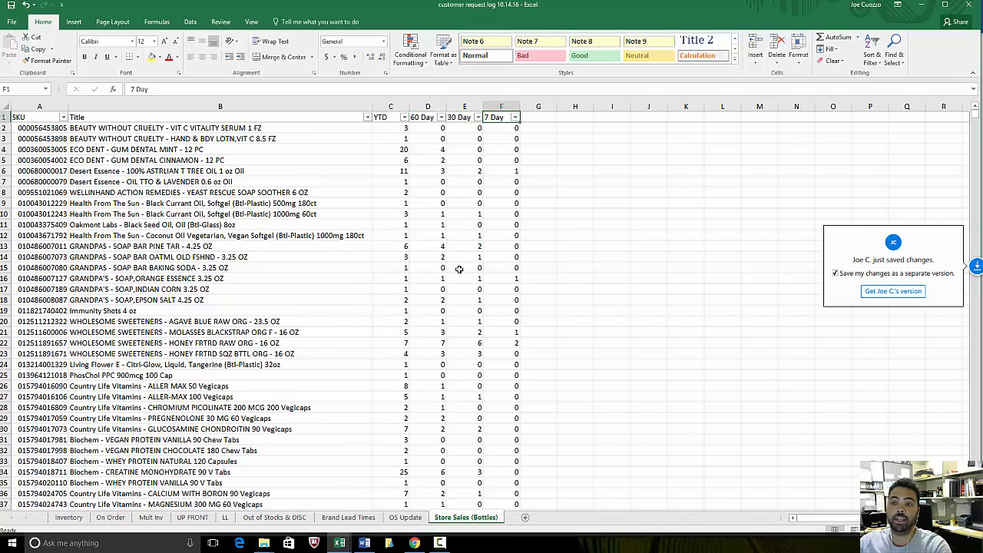
- Copy the SKU value 4698579 from cell A17 of the Inventory sheet
click(68, 517)
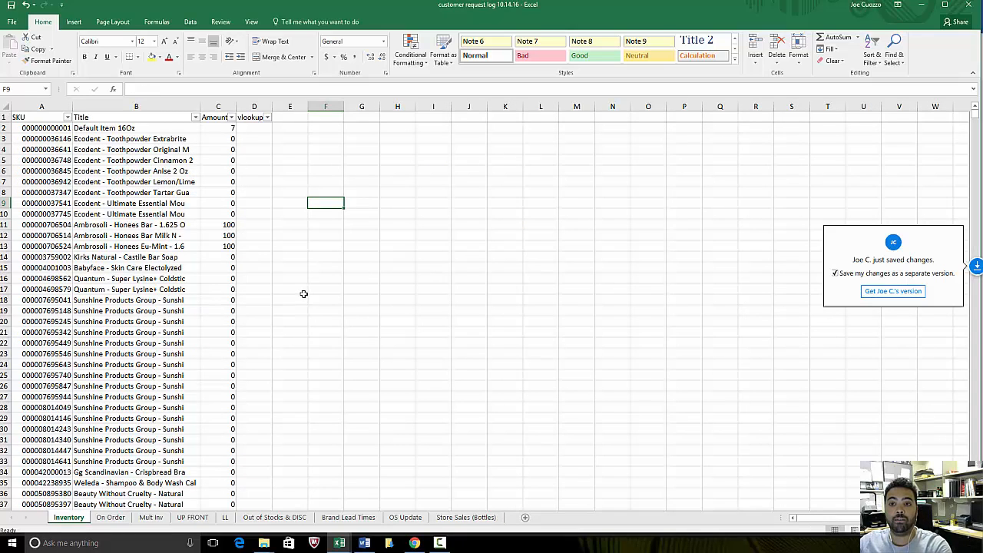
scroll(303, 291, down, 3)
scroll(302, 292, up, 3)
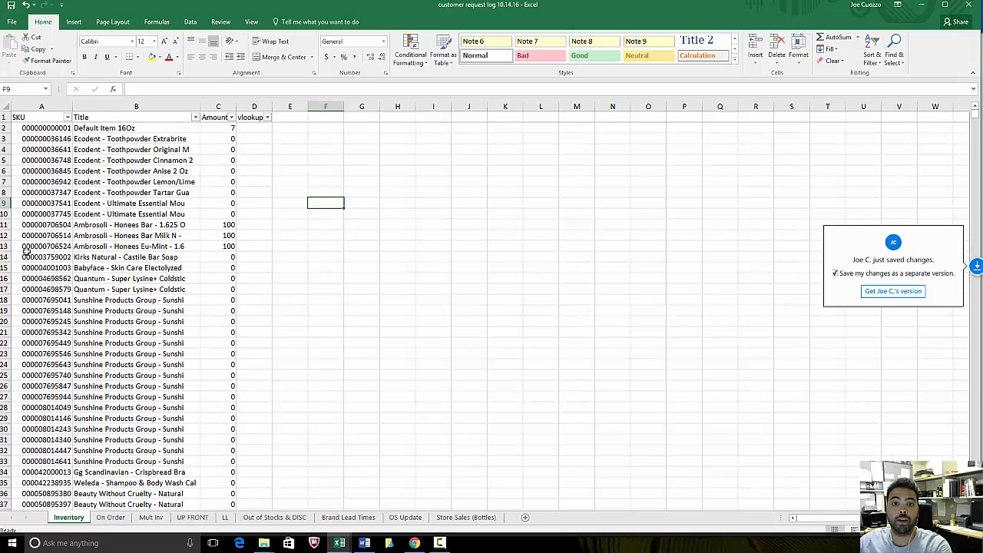
click(57, 289)
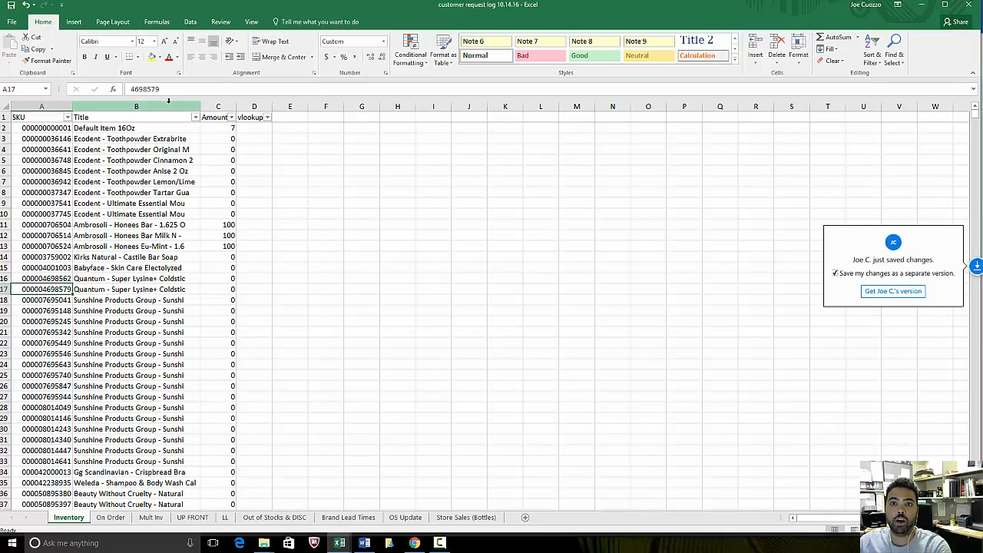
drag(160, 89, 118, 91)
key(ctrl+c)
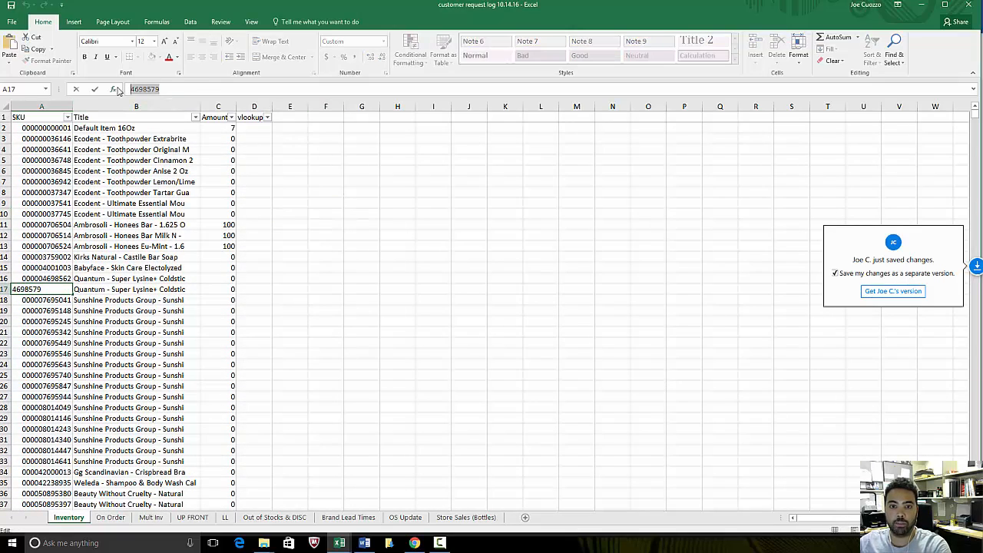
key(Return)
- Search the SKU column of the Store Sales (Bottles) sheet for all matches of the copied SKU 4698579
click(465, 517)
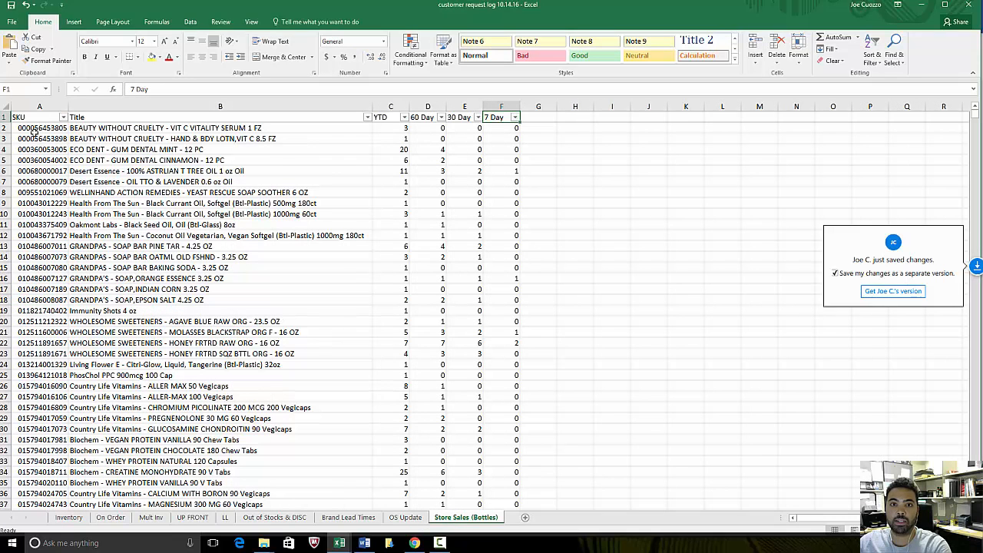
click(39, 106)
key(ctrl+f)
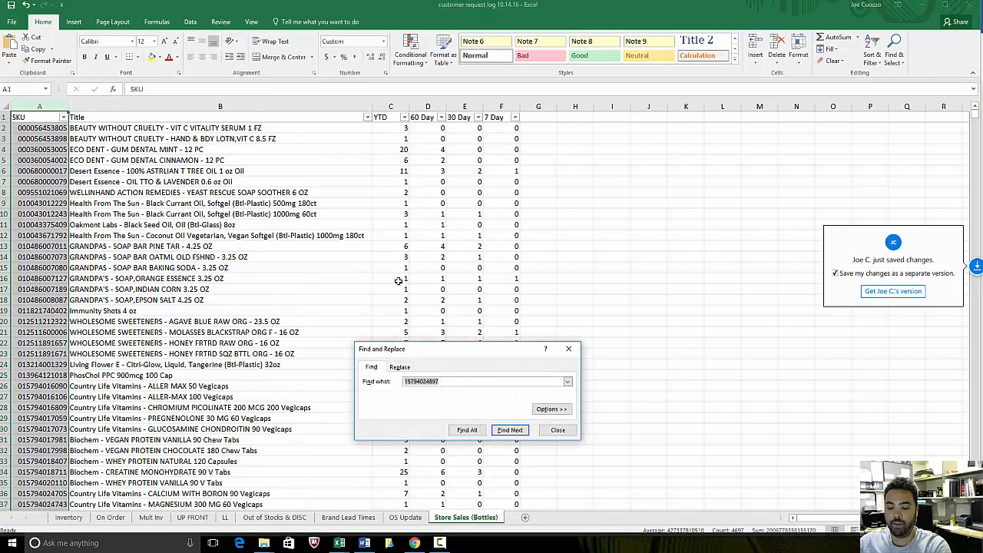
key(ctrl+v)
click(467, 430)
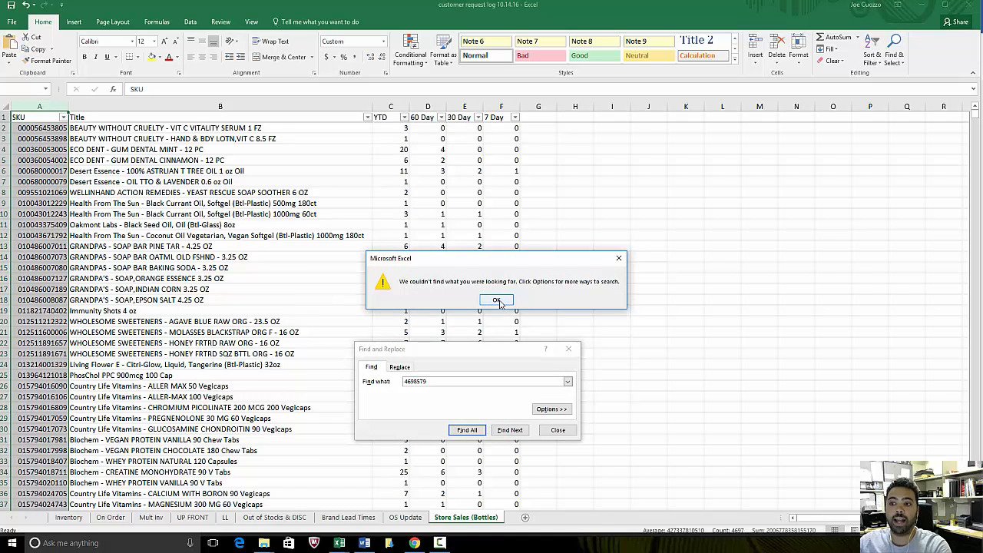
click(497, 300)
click(558, 430)
click(604, 234)
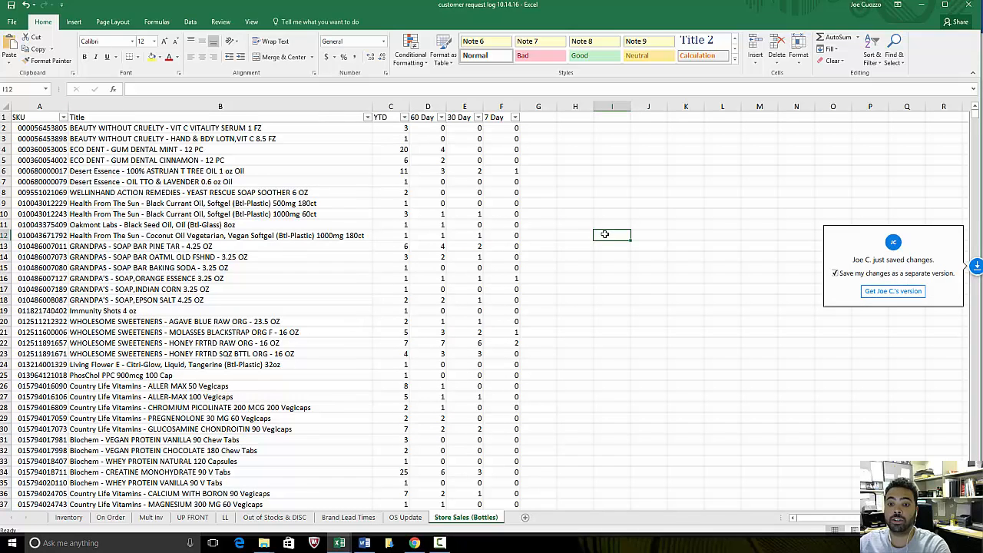
click(567, 172)
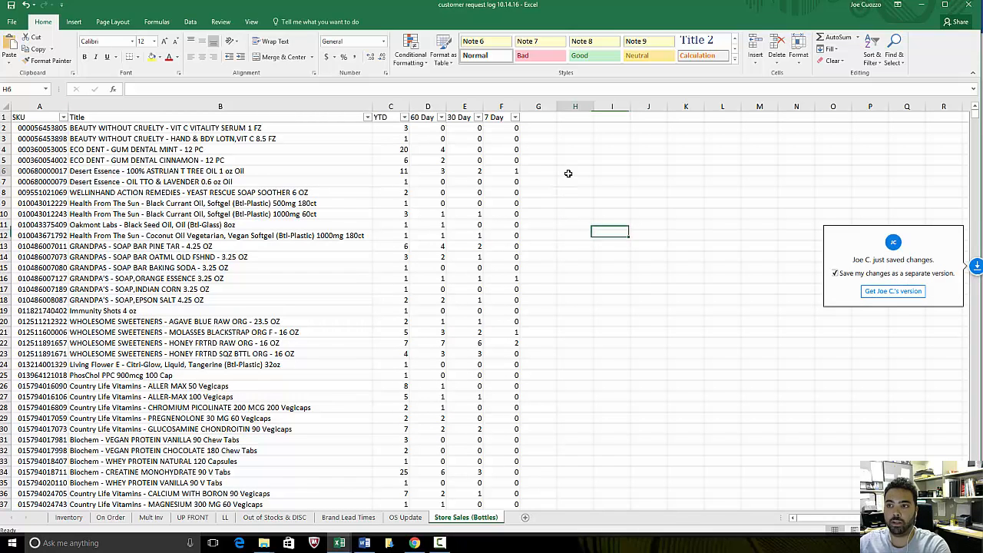
click(68, 517)
click(350, 160)
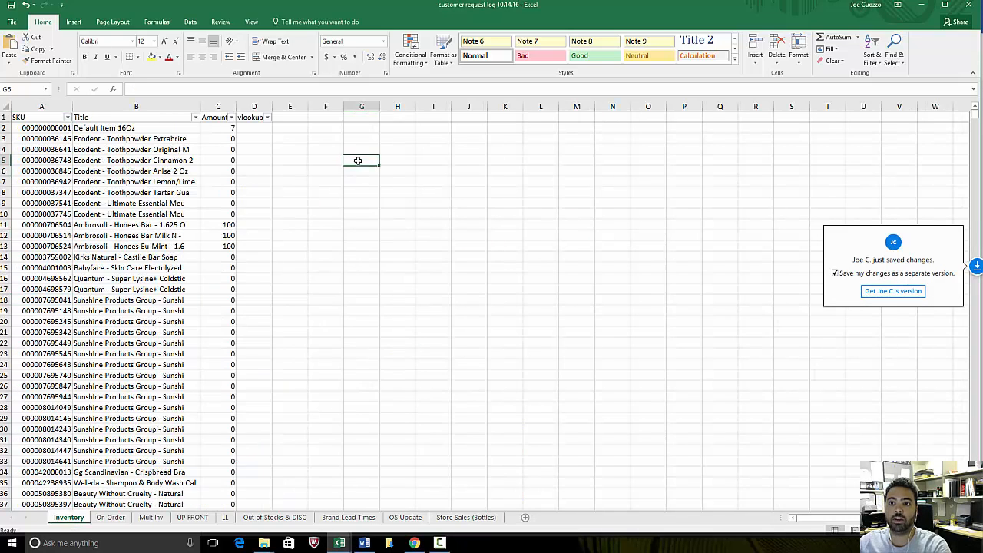
click(249, 129)
click(305, 168)
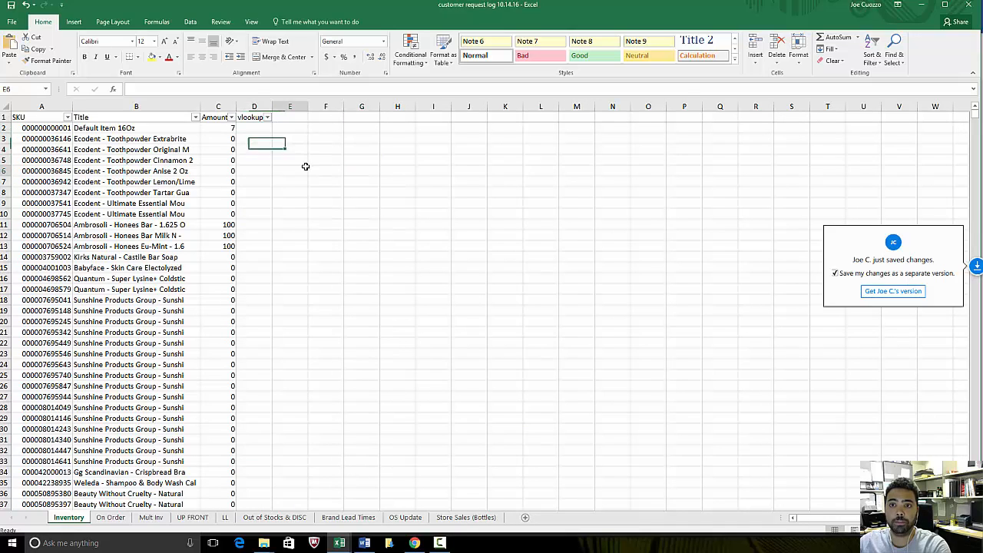
click(249, 128)
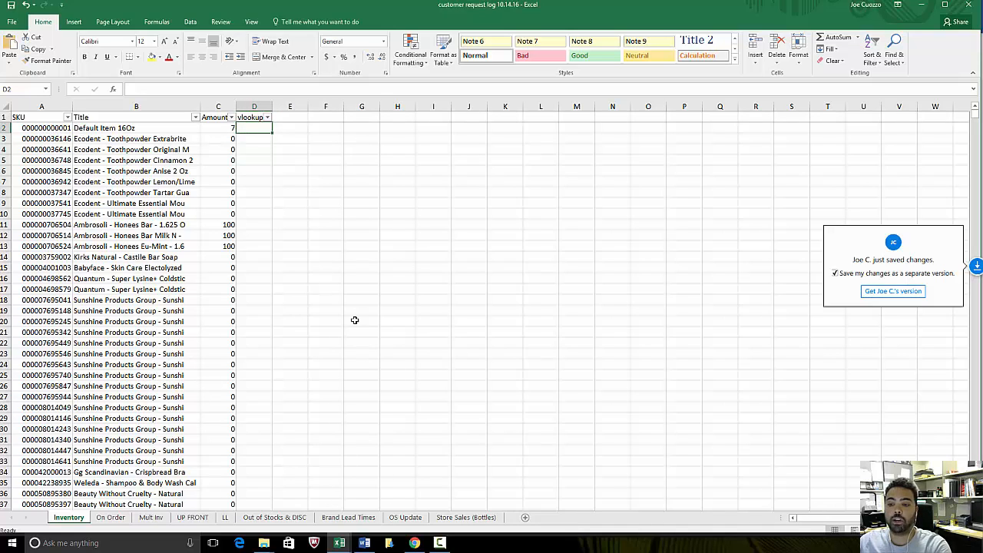
key(Down)
key(Down)
key(Down)
key(Down)
key(Down)
key(Down)
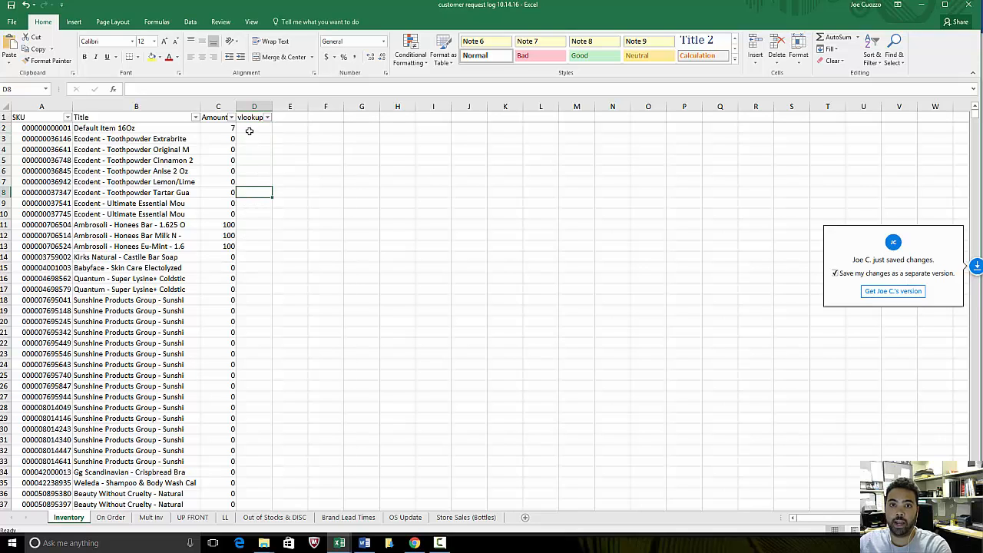
- Compare the SKU column of the Inventory sheet with the SKU column of the Store Sales (Bottles) sheet
click(41, 106)
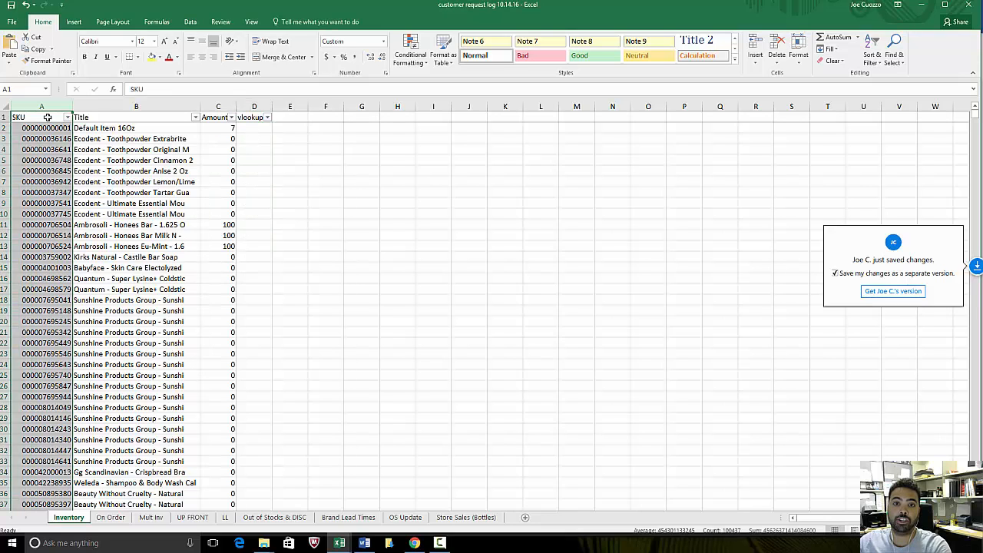
click(466, 517)
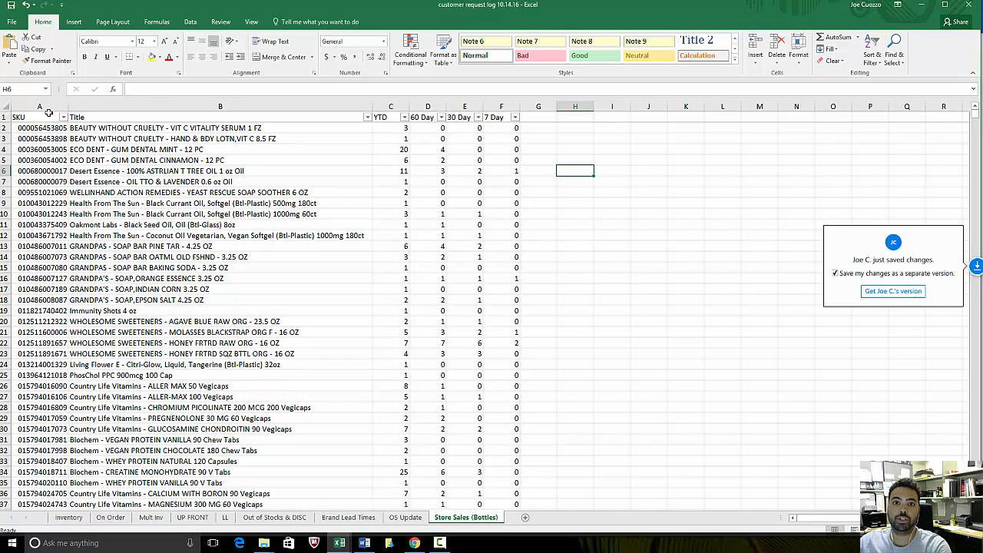
click(48, 107)
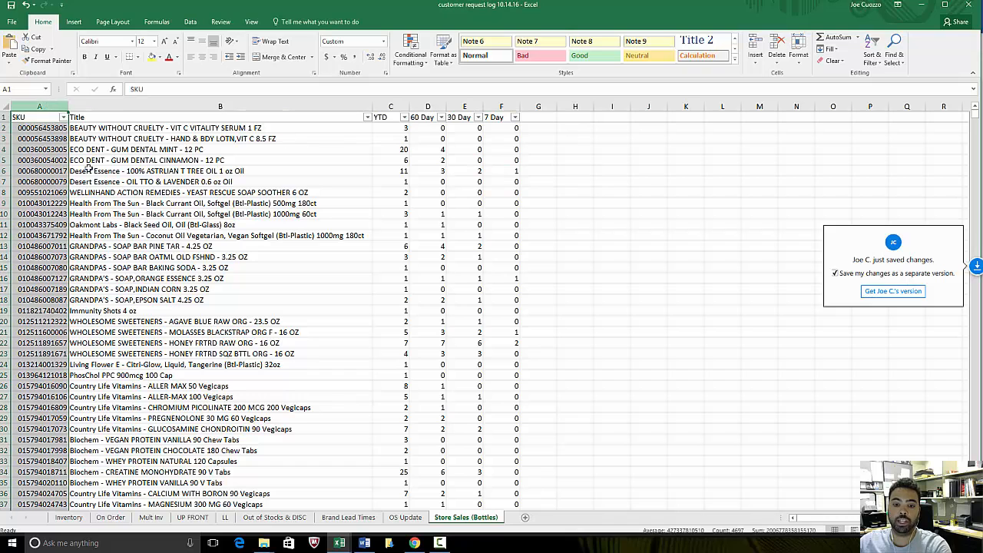
- Insert the VLOOKUP function into cell D2 of the Inventory sheet and move its dialog clear of the data
click(69, 517)
click(253, 129)
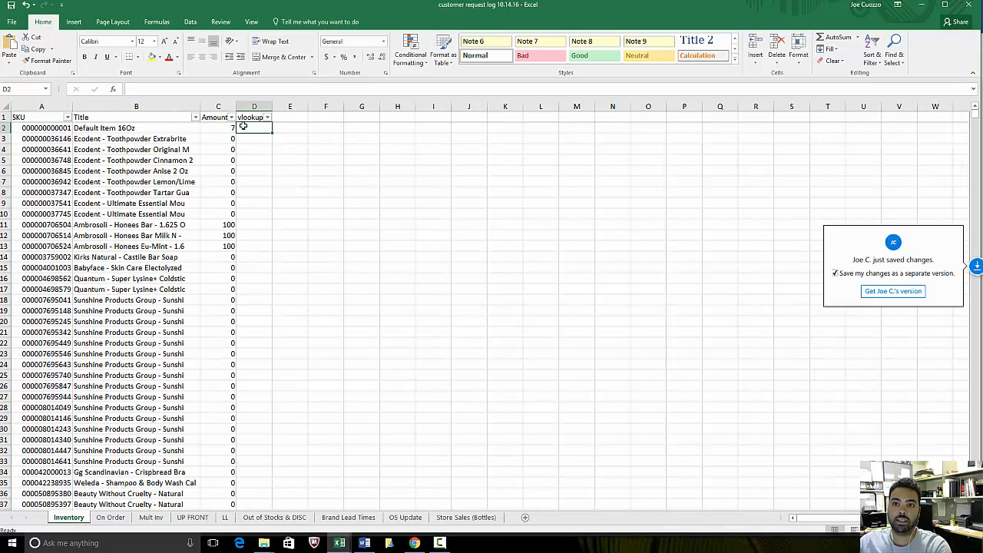
click(114, 93)
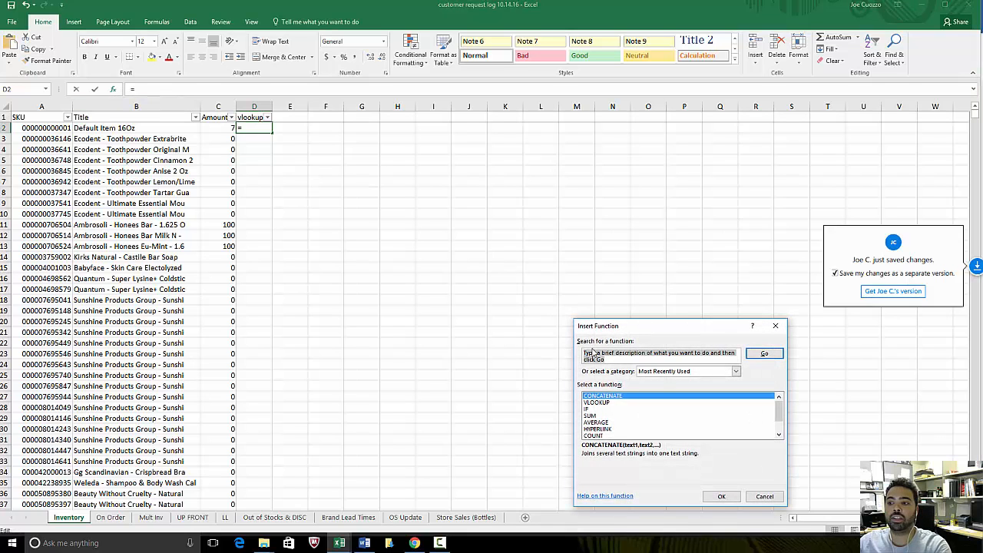
drag(630, 328, 440, 162)
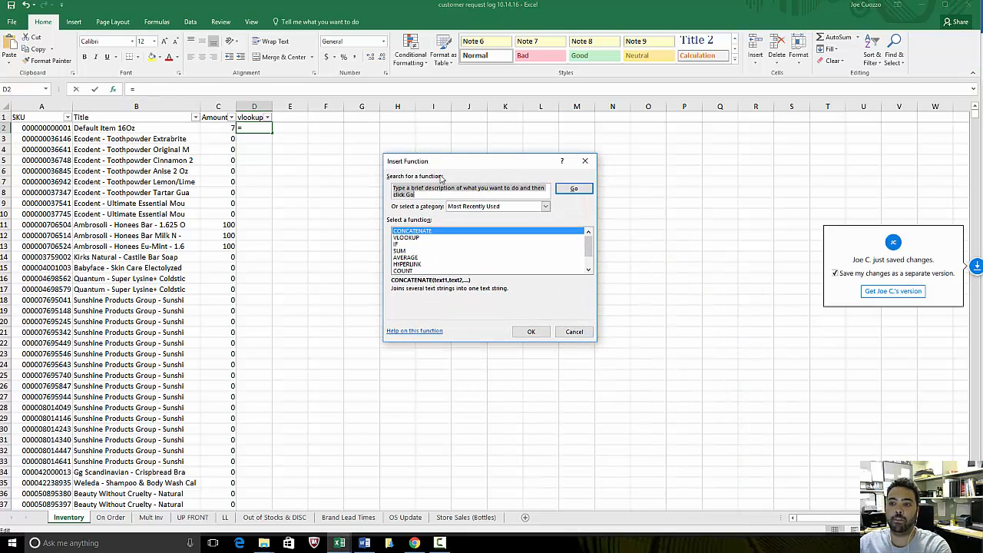
double_click(413, 238)
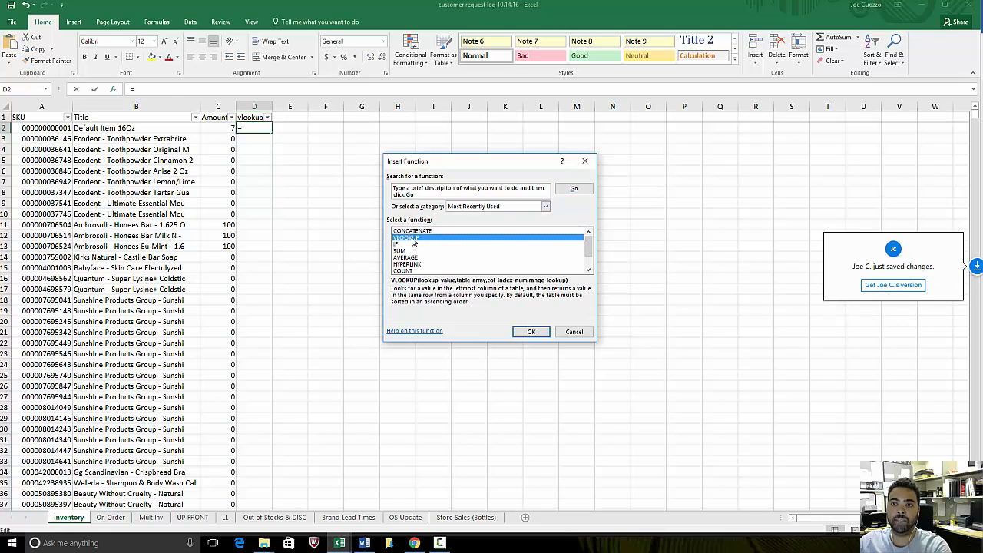
drag(431, 175, 445, 174)
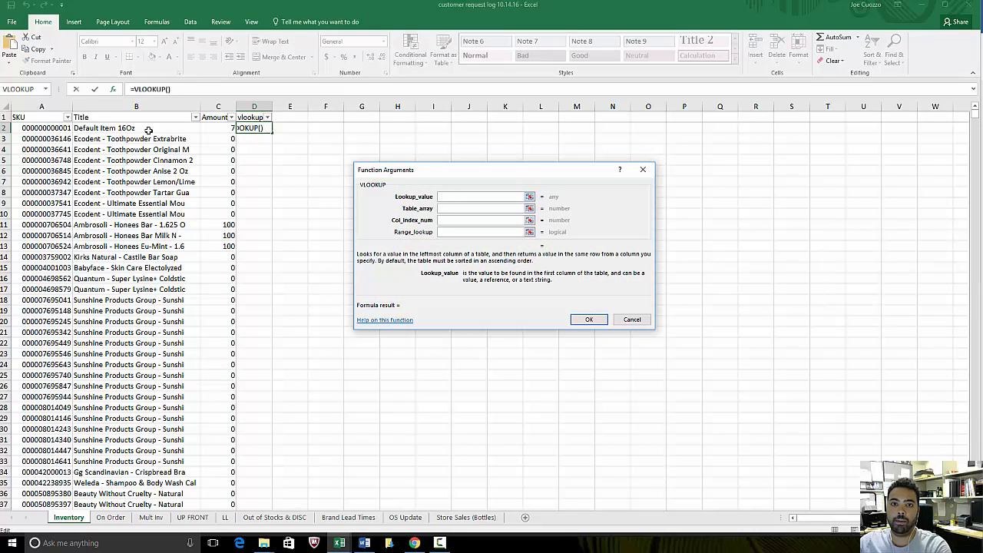
- Set the VLOOKUP lookup value to A2 and the table array to A2:F4697 on the Store Sales (Bottles) sheet
click(44, 129)
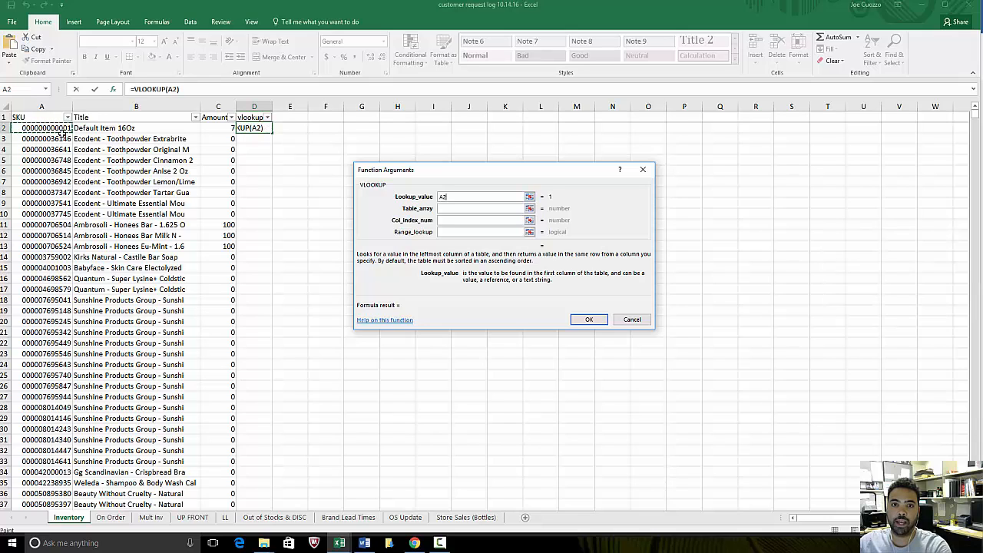
click(451, 211)
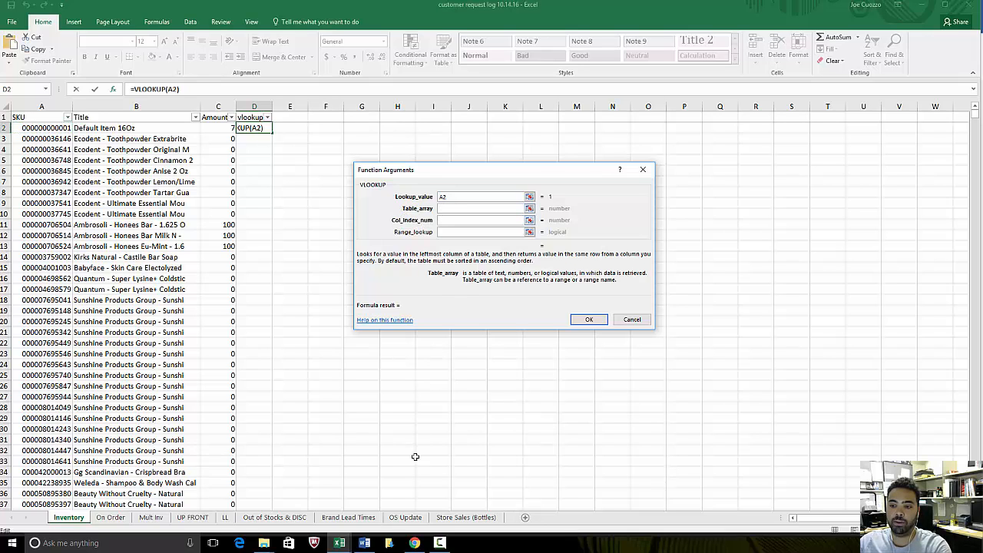
click(453, 516)
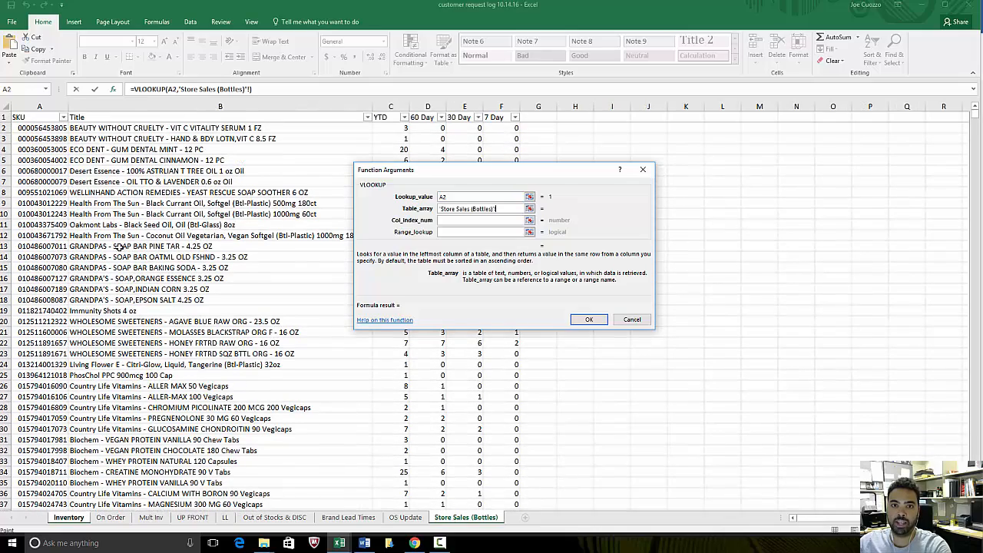
drag(35, 125, 509, 492)
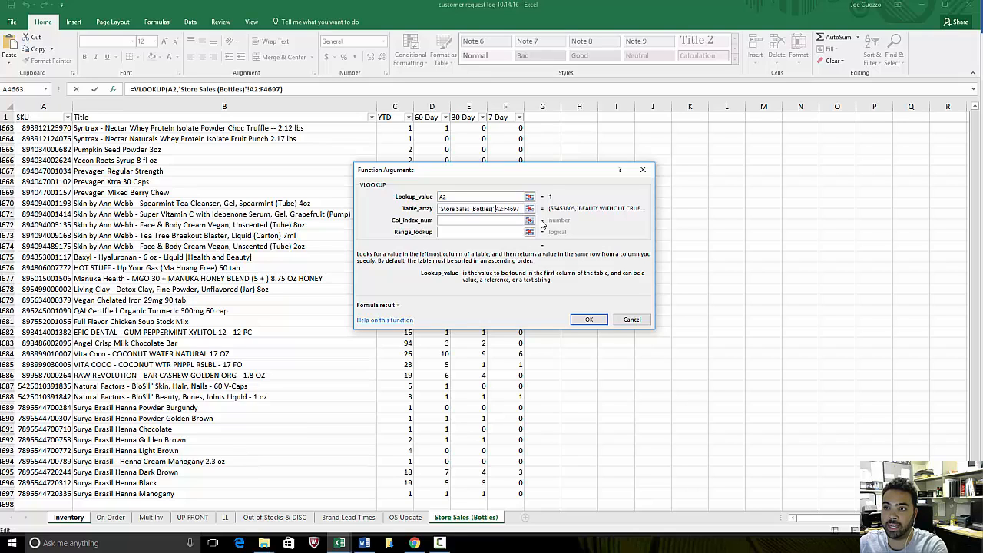
- Make the VLOOKUP table array reference absolute as 'Store Sales (Bottles)'!$A$2:$F$4697
text($A)
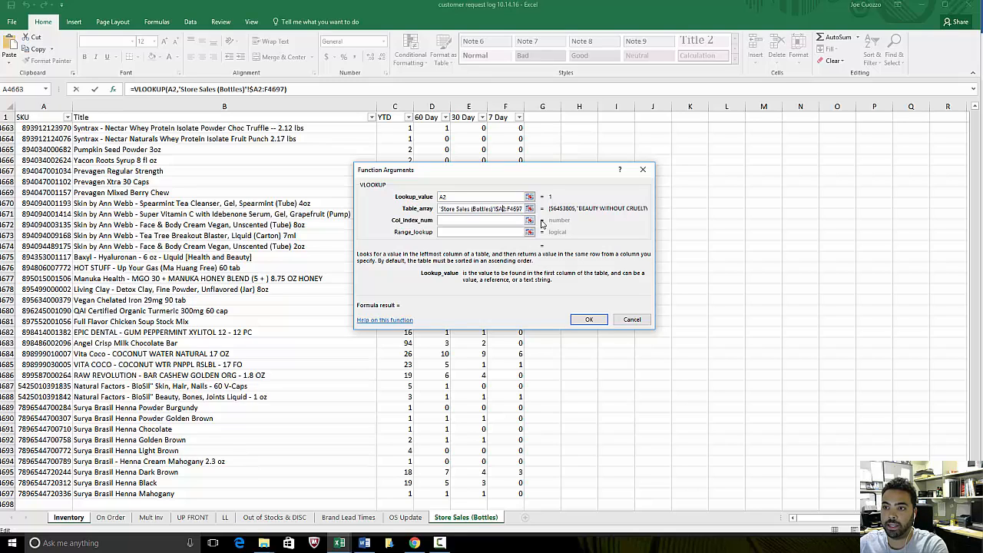
text($2:)
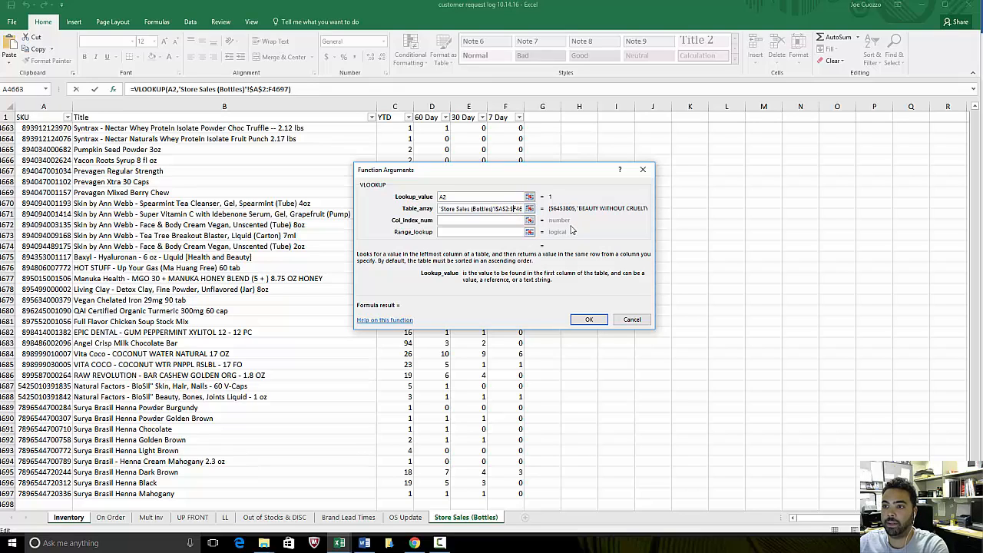
text($F$)
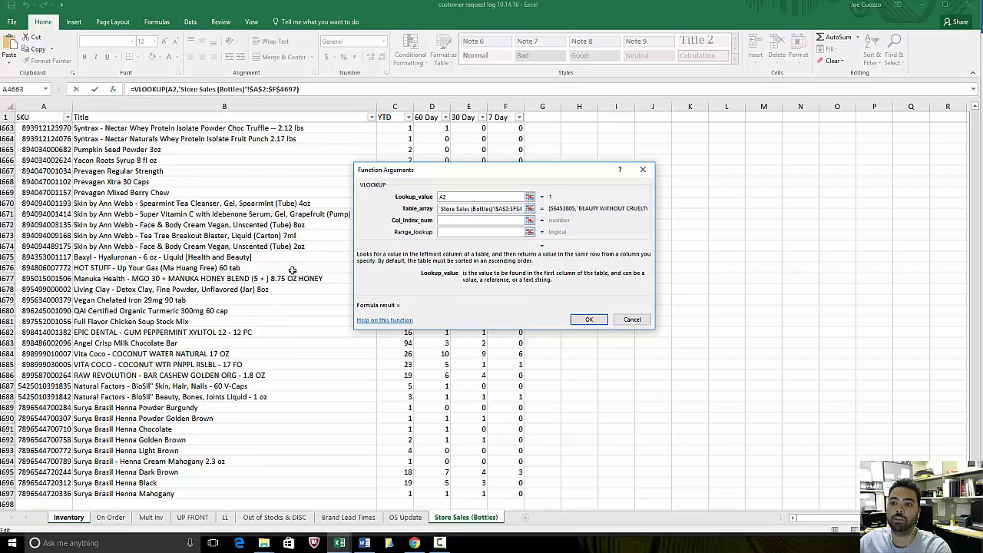
- Complete the VLOOKUP in D2 with column index number 4 and range lookup False
click(453, 221)
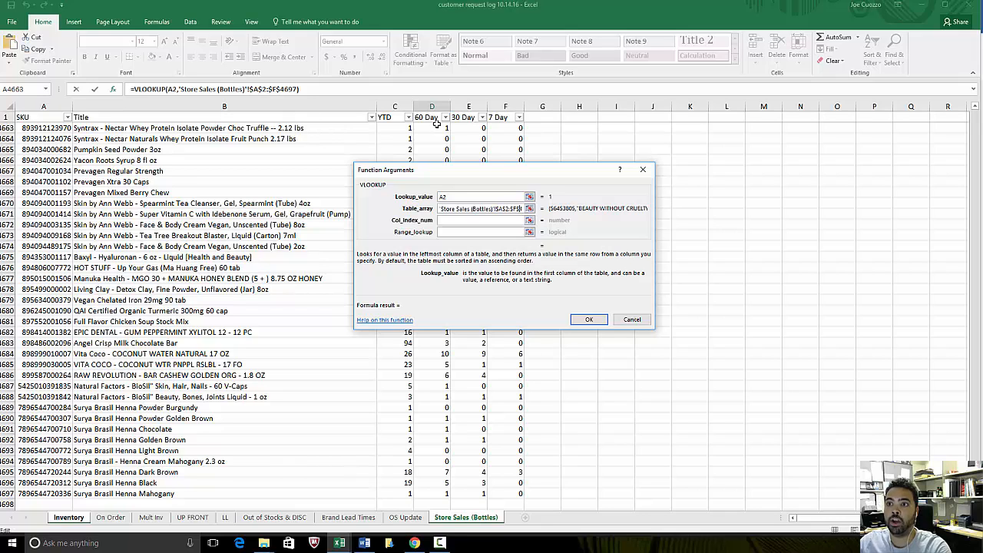
click(454, 222)
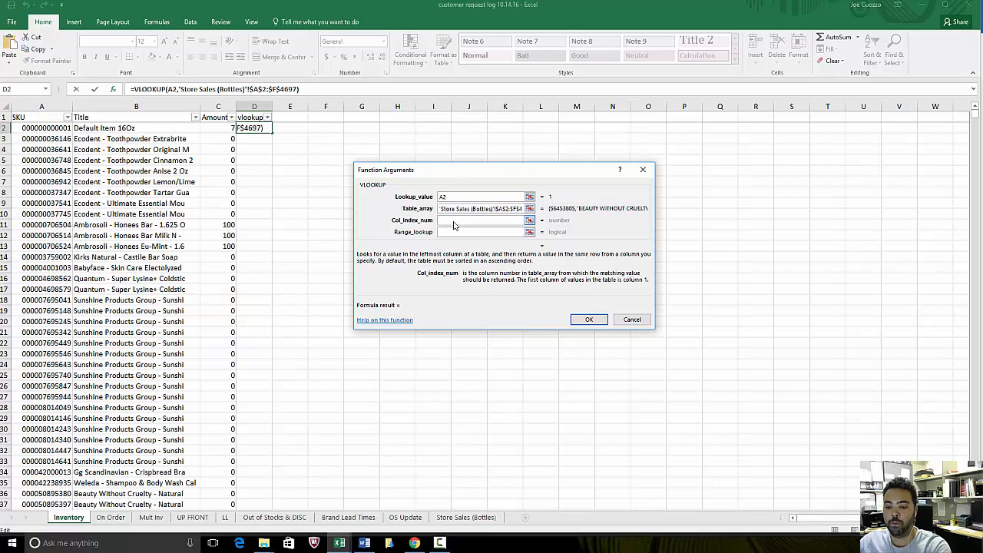
text(4)
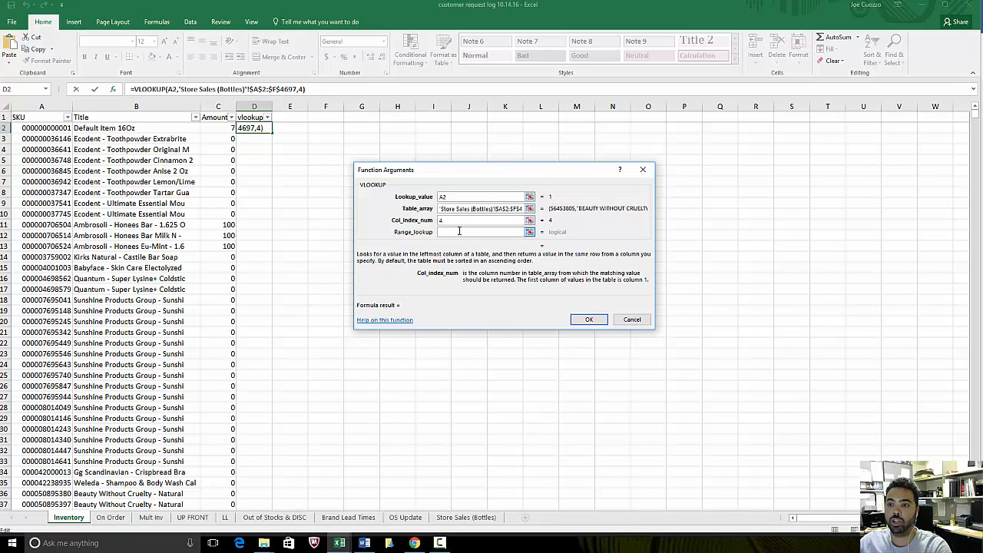
click(459, 230)
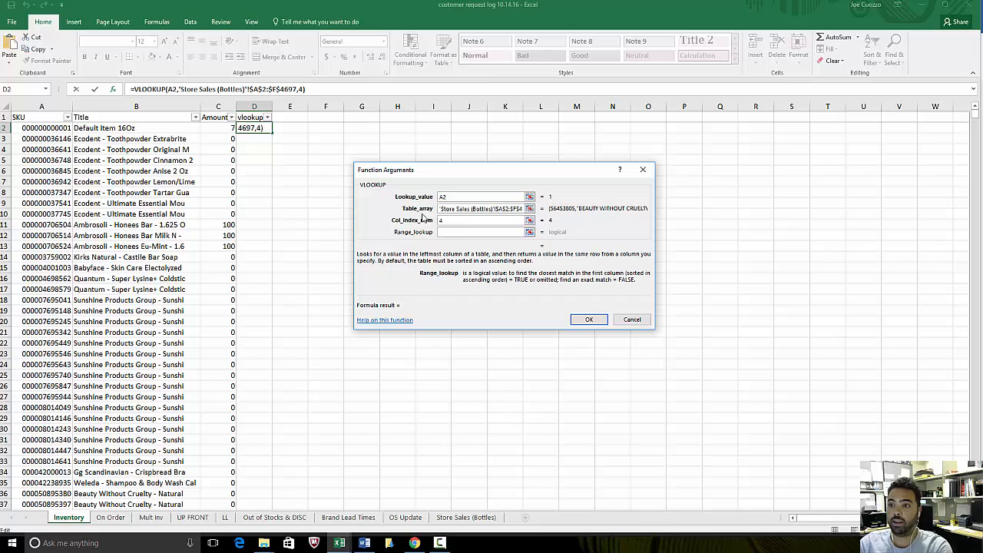
text(Fa)
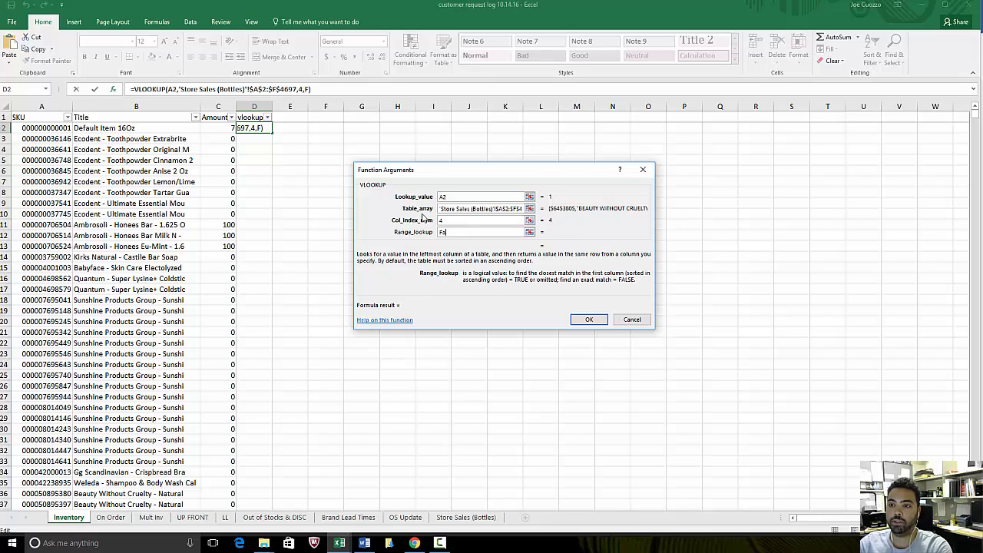
text(lse)
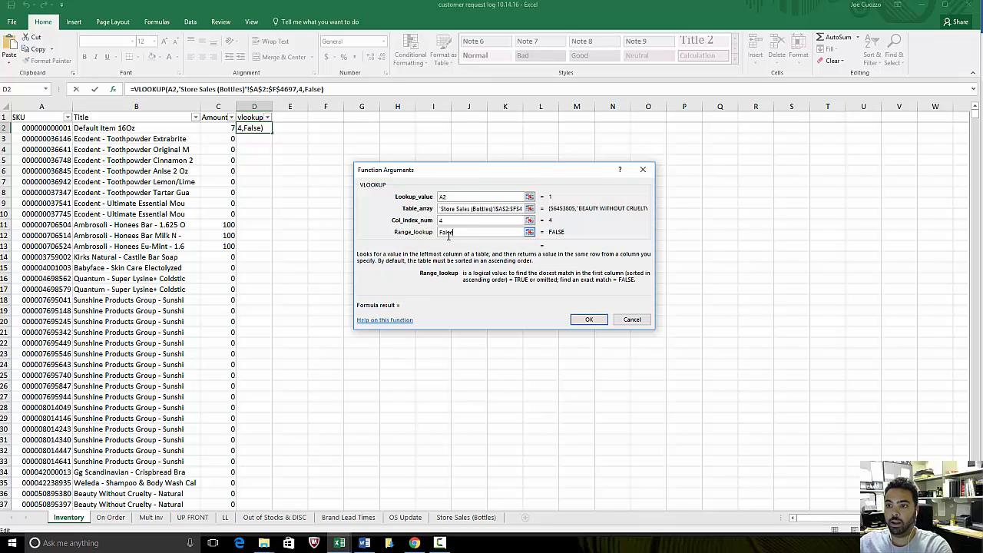
click(589, 321)
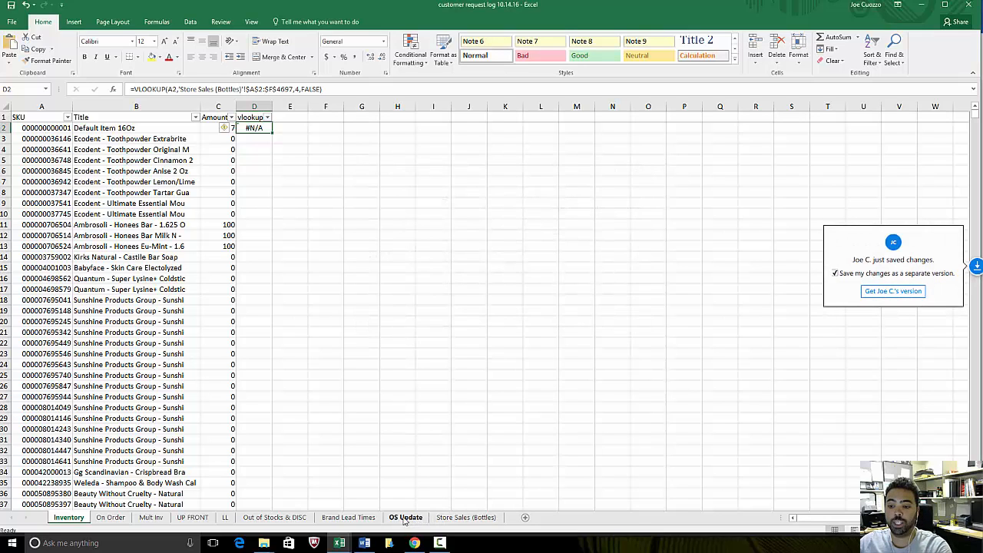
- Copy the VLOOKUP formula from D2 into D3 of the Inventory sheet
click(465, 517)
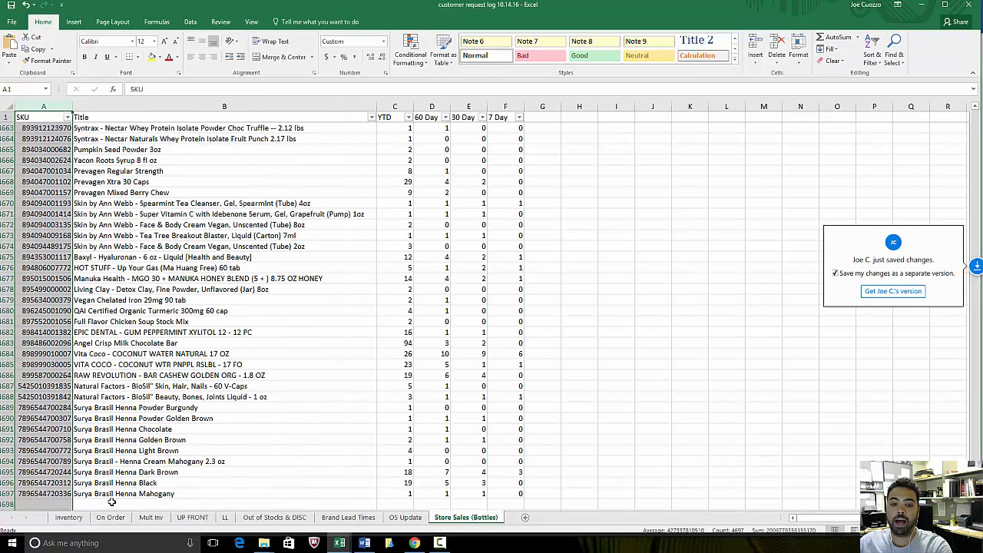
click(69, 517)
click(255, 154)
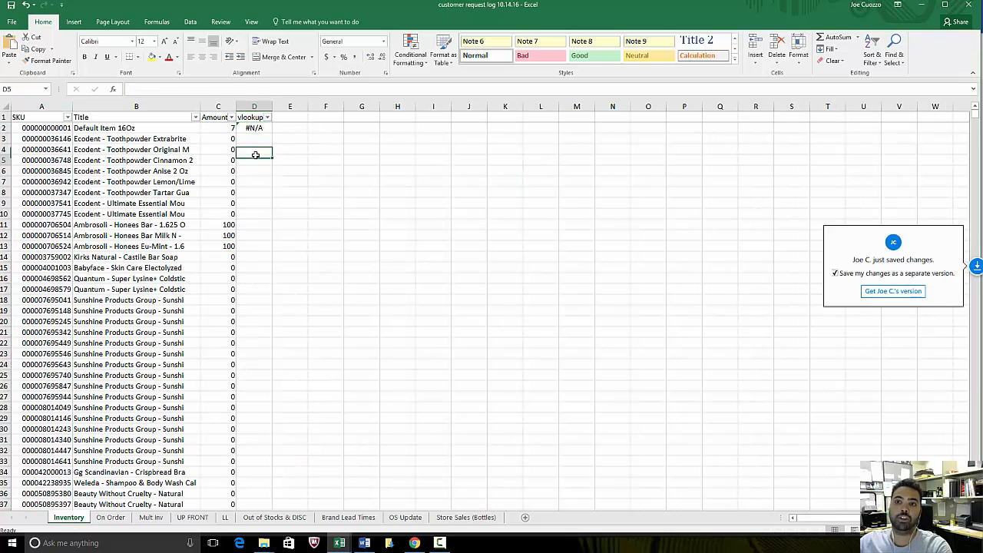
click(255, 128)
key(ctrl+c)
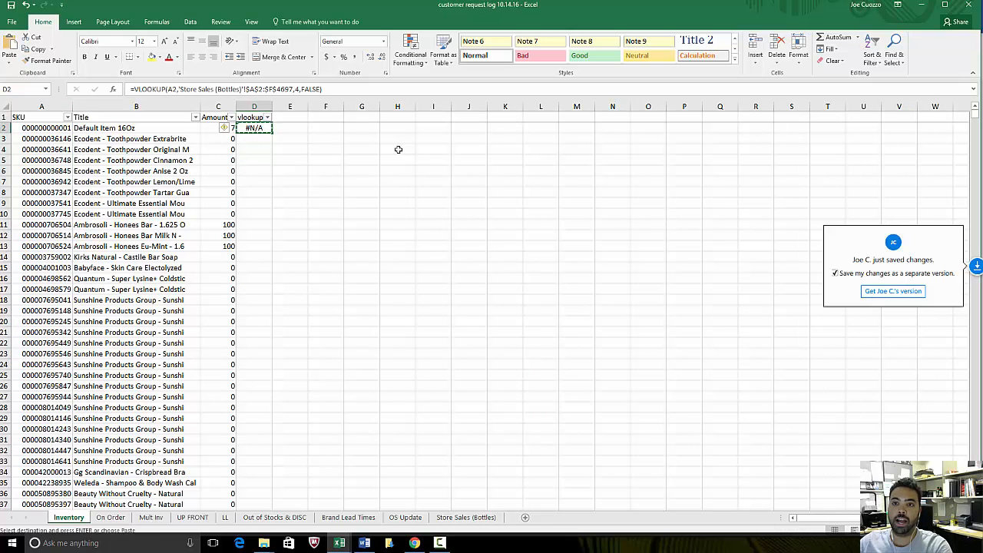
key(Down)
key(ctrl+v)
click(384, 162)
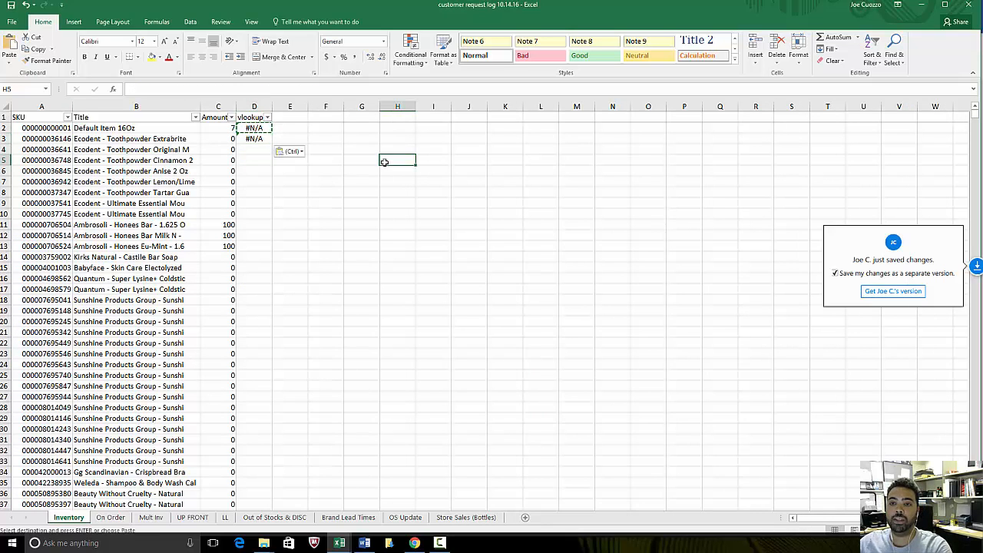
- Fill the formulas in D2:D3 down the whole vlookup column to the last inventory row
drag(254, 127, 259, 137)
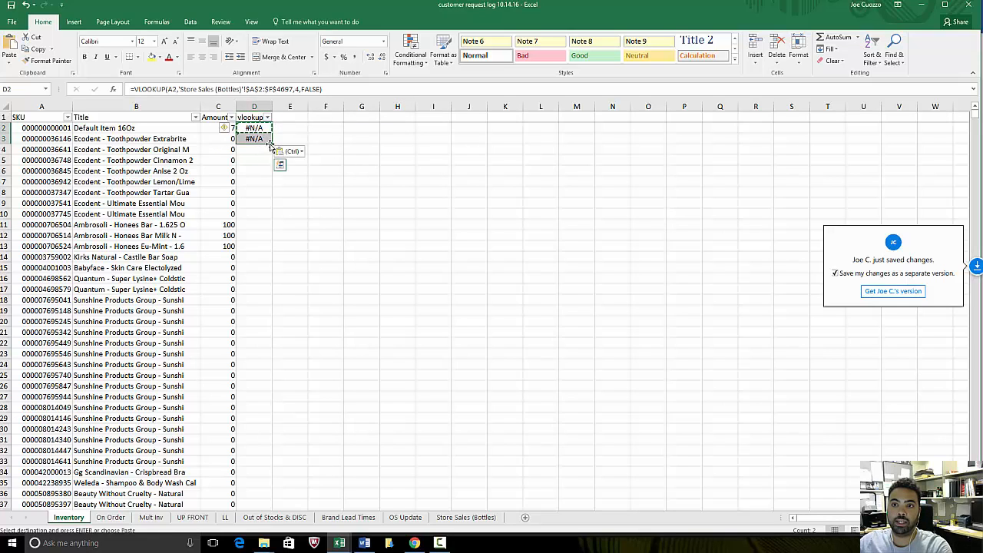
double_click(273, 144)
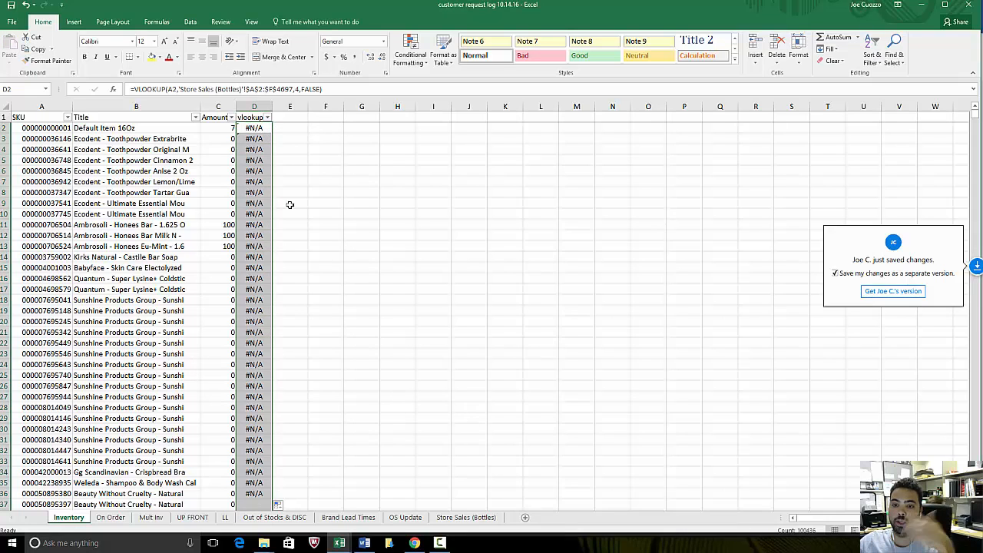
click(356, 239)
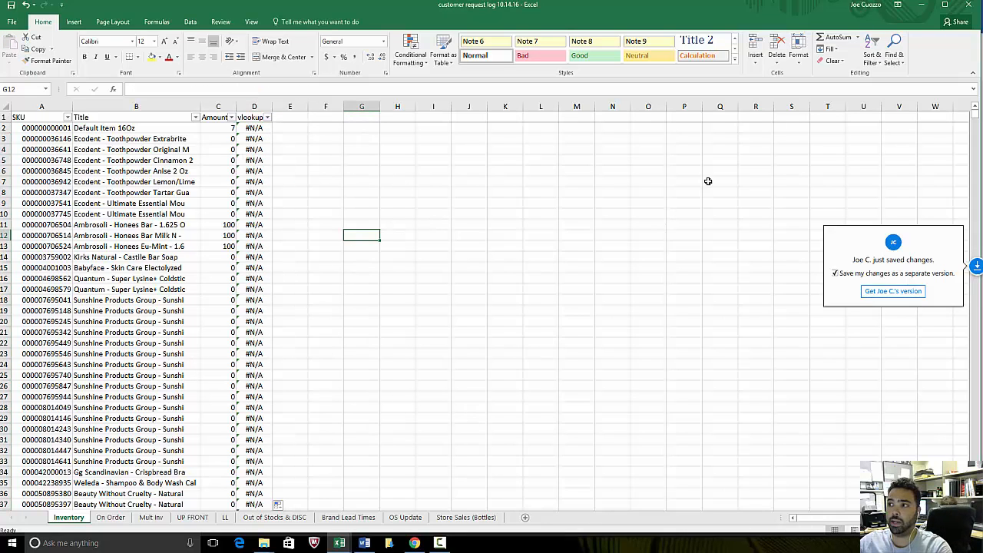
drag(973, 114, 974, 113)
click(469, 224)
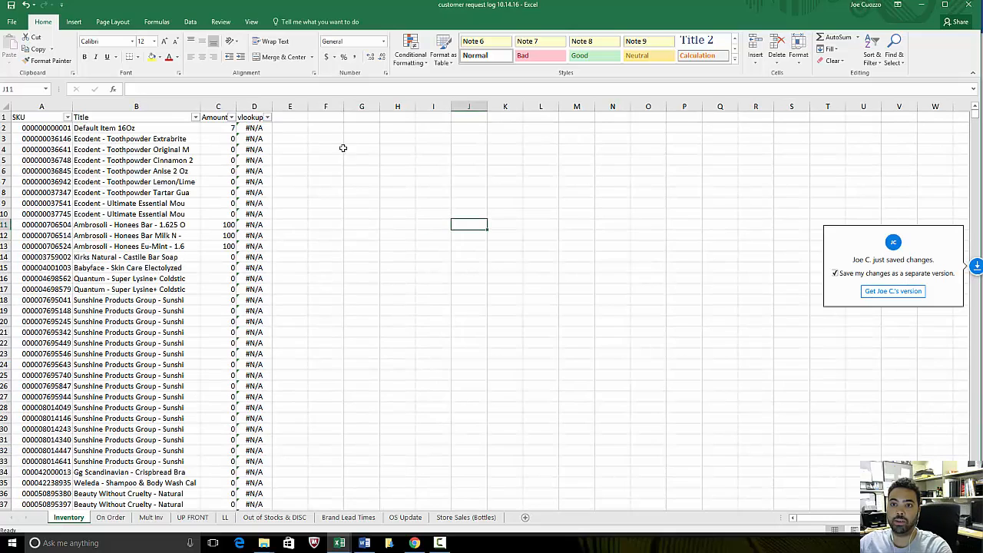
- Filter the vlookup column to exclude the #N/A rows
click(266, 118)
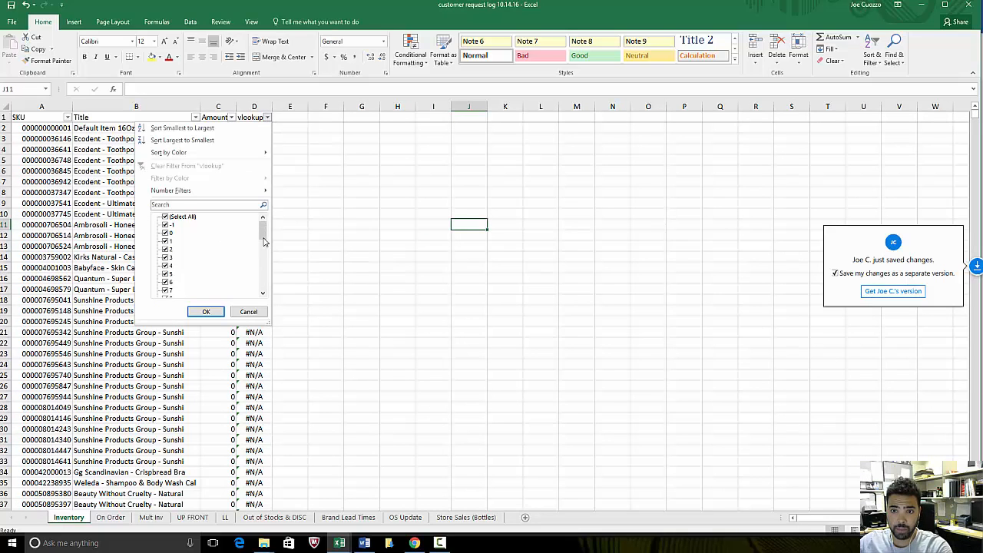
drag(263, 242, 264, 286)
click(169, 290)
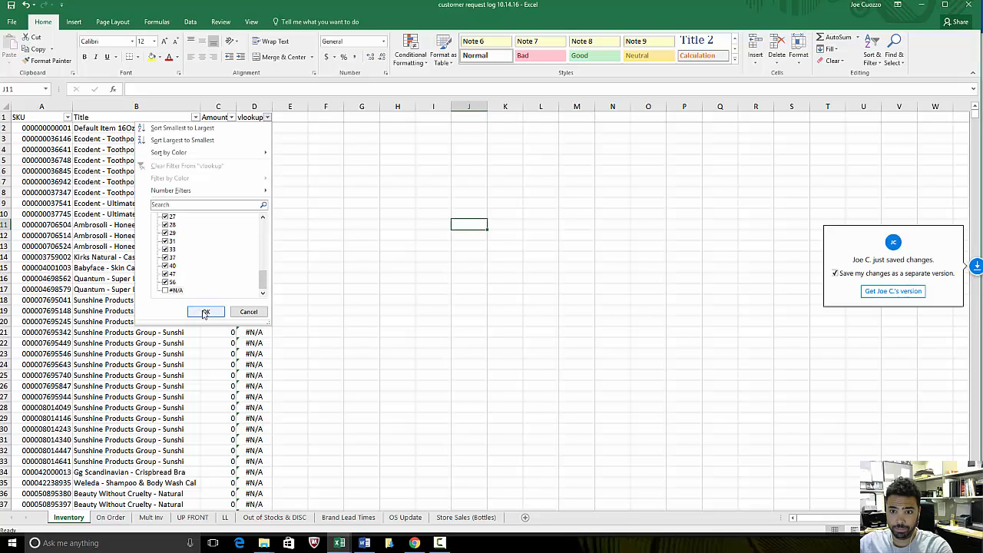
click(206, 312)
click(424, 278)
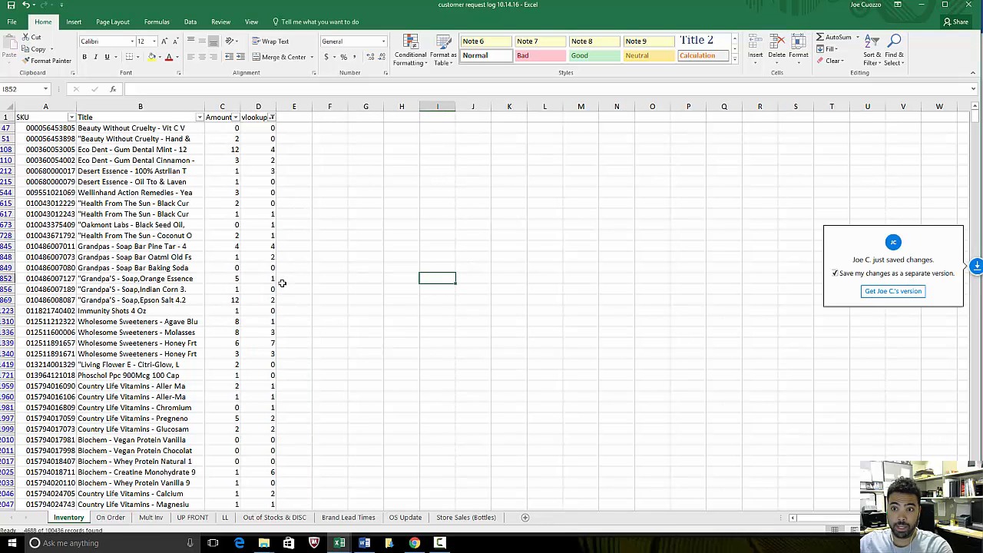
click(265, 258)
click(42, 257)
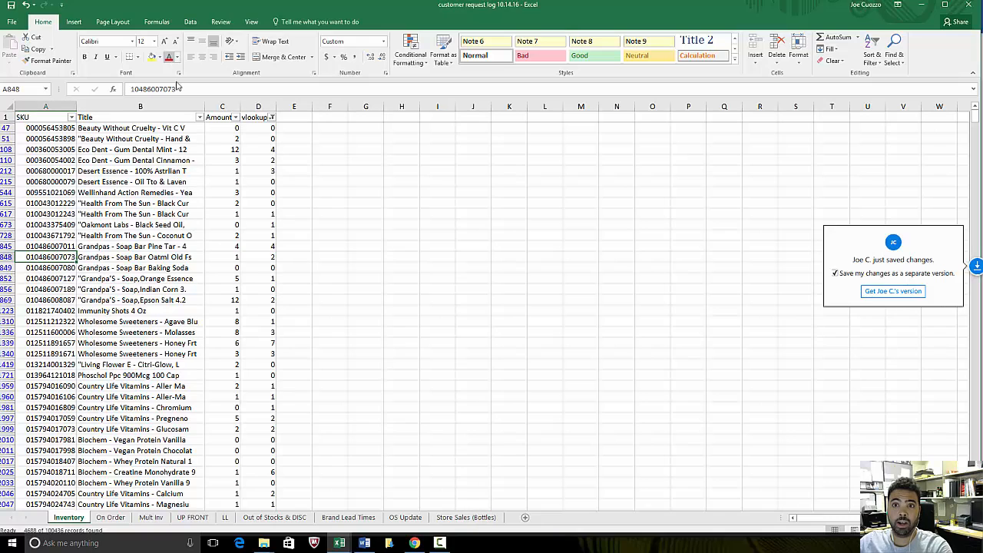
click(154, 89)
key(Return)
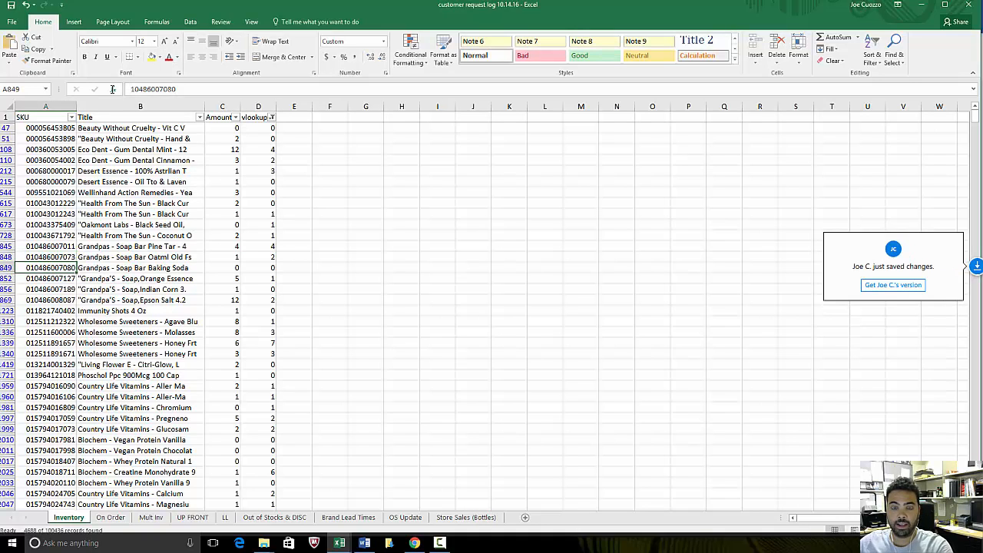
click(466, 517)
click(46, 106)
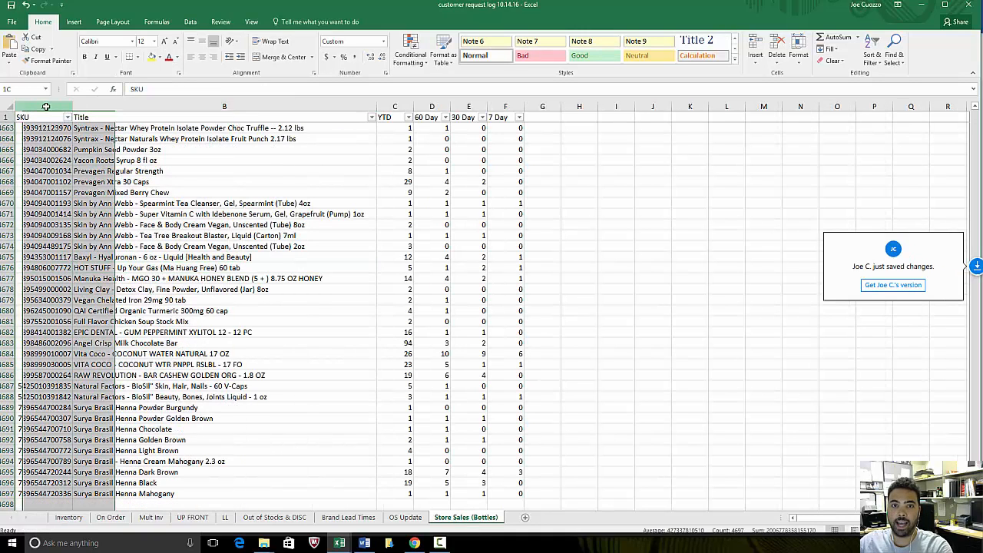
key(ctrl+f)
key(ctrl+v)
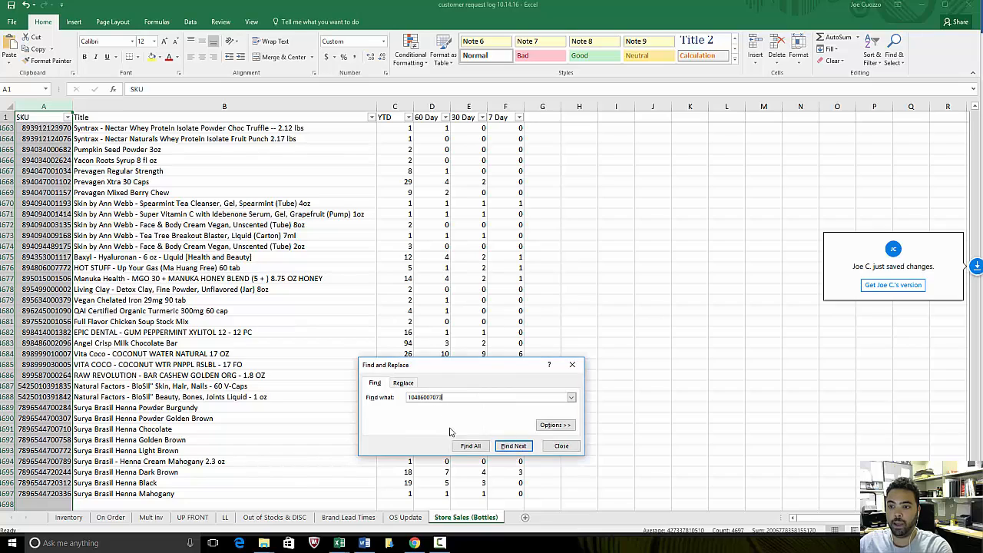
click(470, 445)
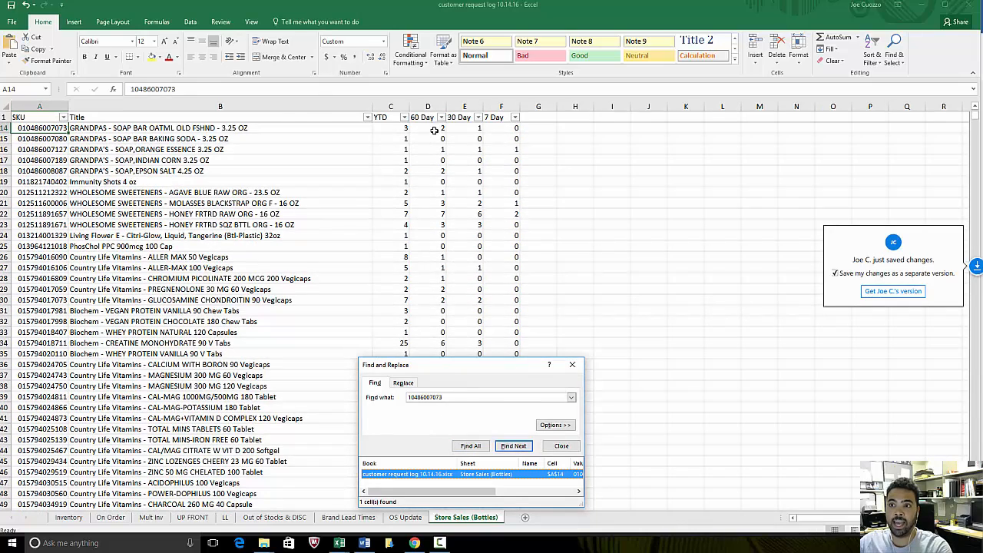
click(562, 445)
- Reset the Inventory sheet's vlookup column filter to show all values
click(69, 517)
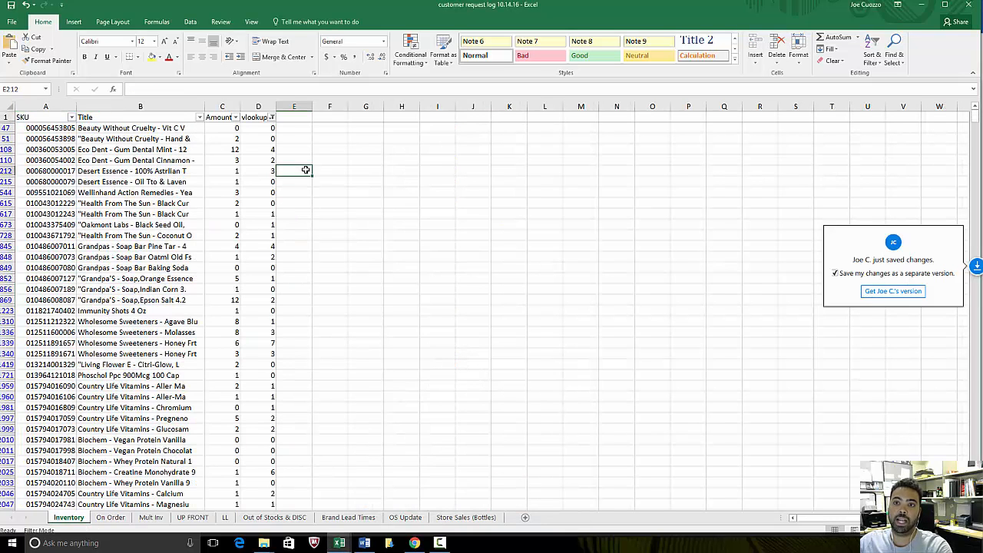
click(273, 117)
click(169, 217)
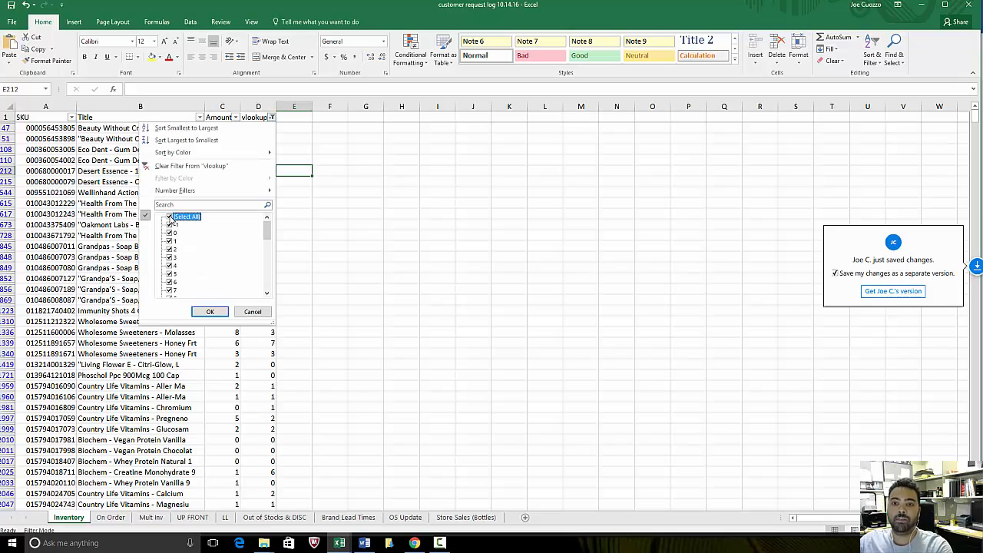
click(210, 311)
click(615, 168)
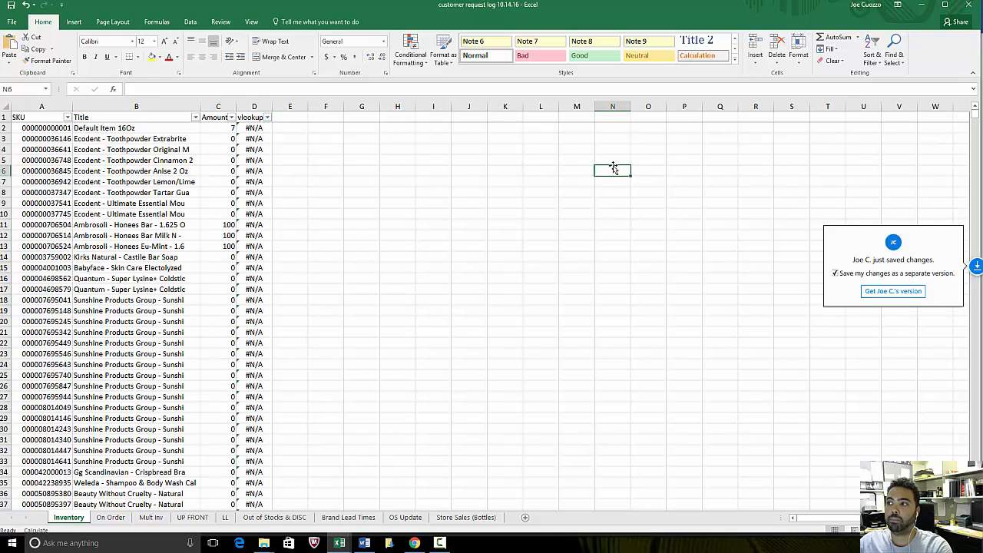
click(511, 235)
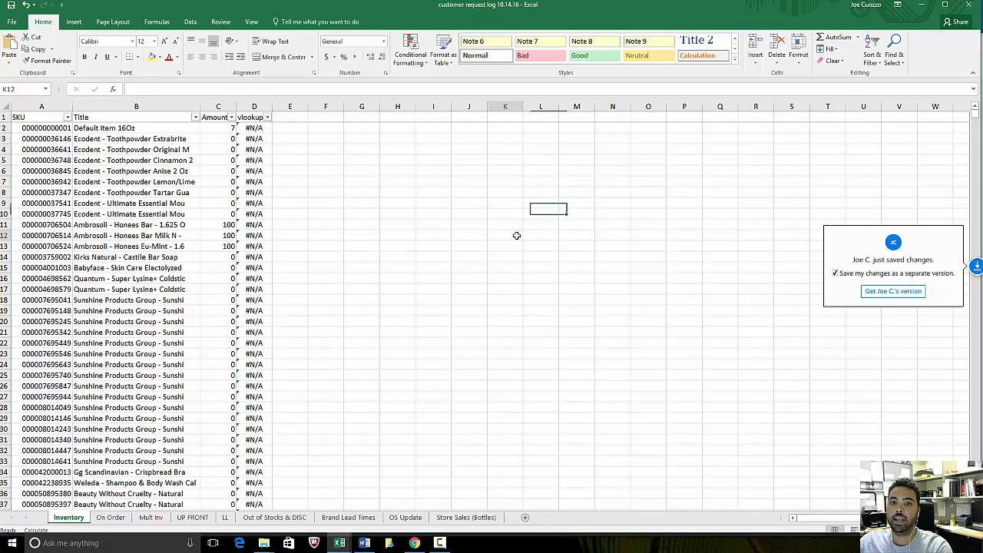
scroll(248, 160, down, 1)
scroll(248, 160, up, 1)
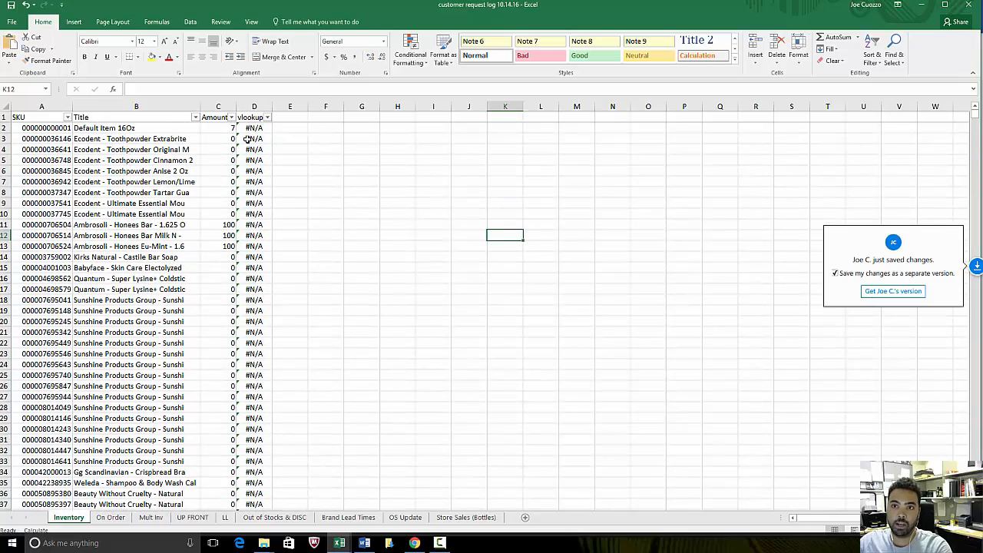
- Clear the contents of the Inventory sheet's vlookup column from D2 to the last data row and return to the top rows
click(254, 128)
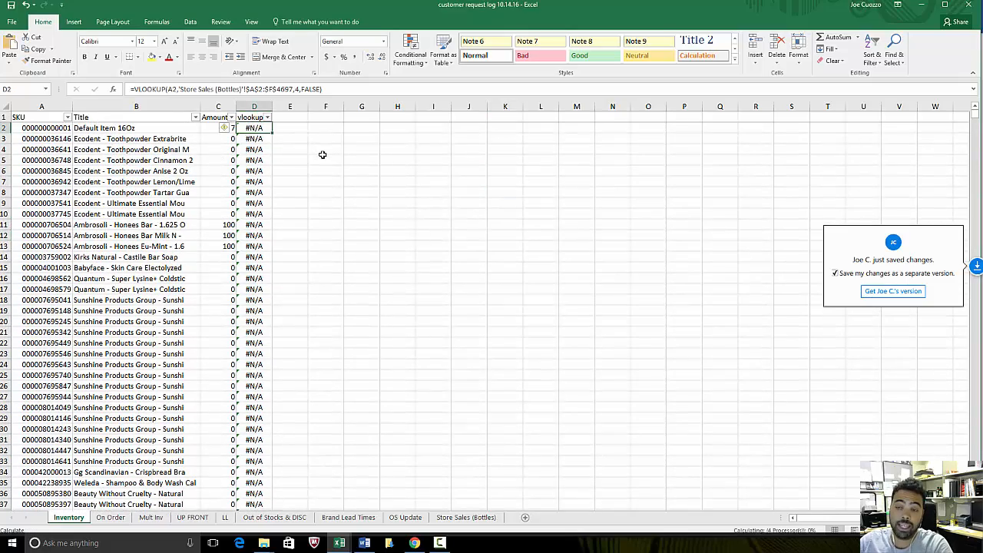
key(ctrl+shift+Down)
right_click(278, 196)
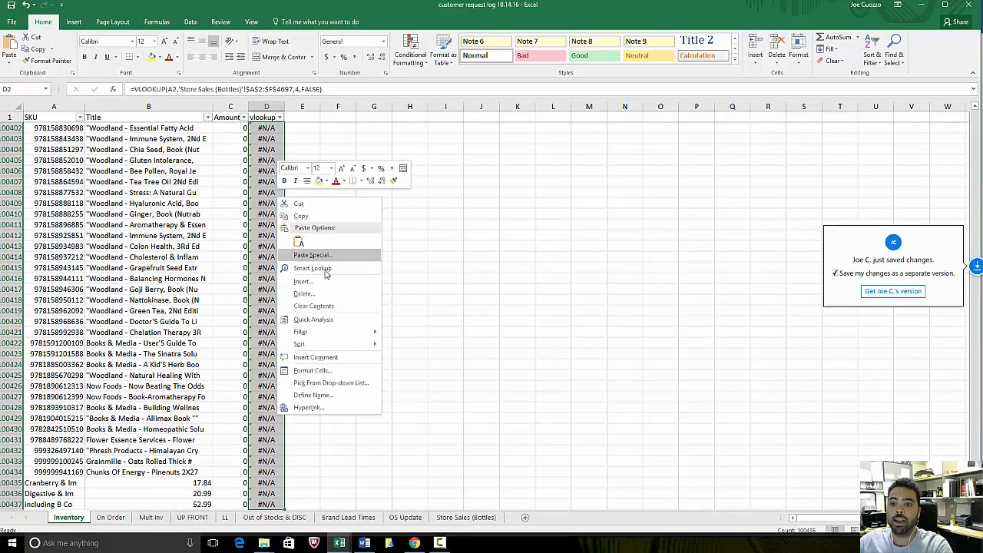
click(325, 306)
click(445, 278)
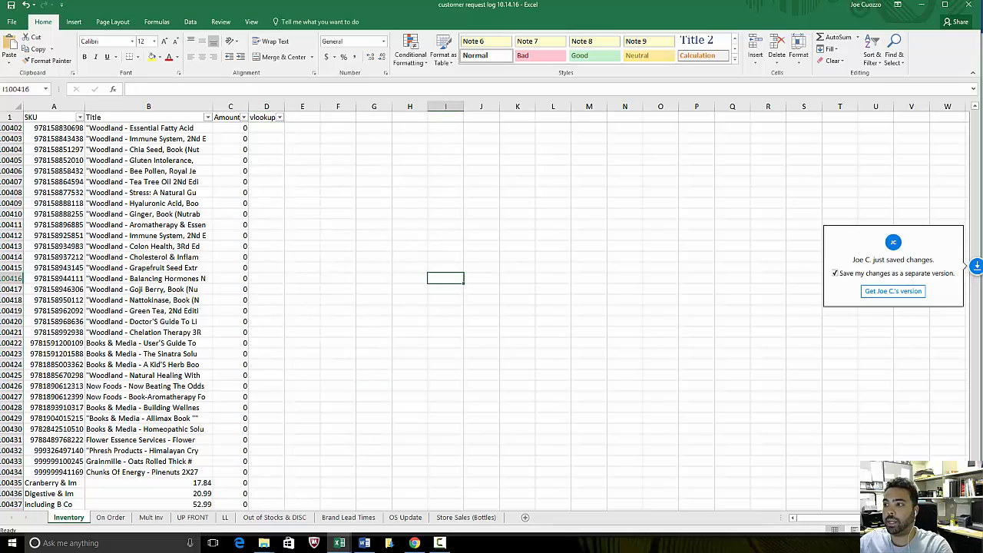
drag(976, 496, 975, 111)
click(352, 300)
scroll(351, 301, down, 1)
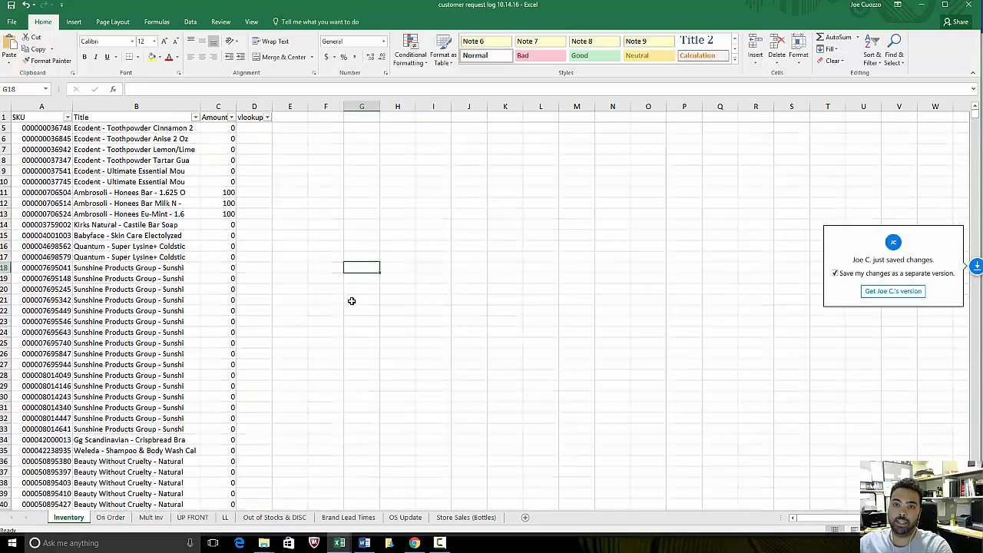
scroll(352, 301, up, 1)
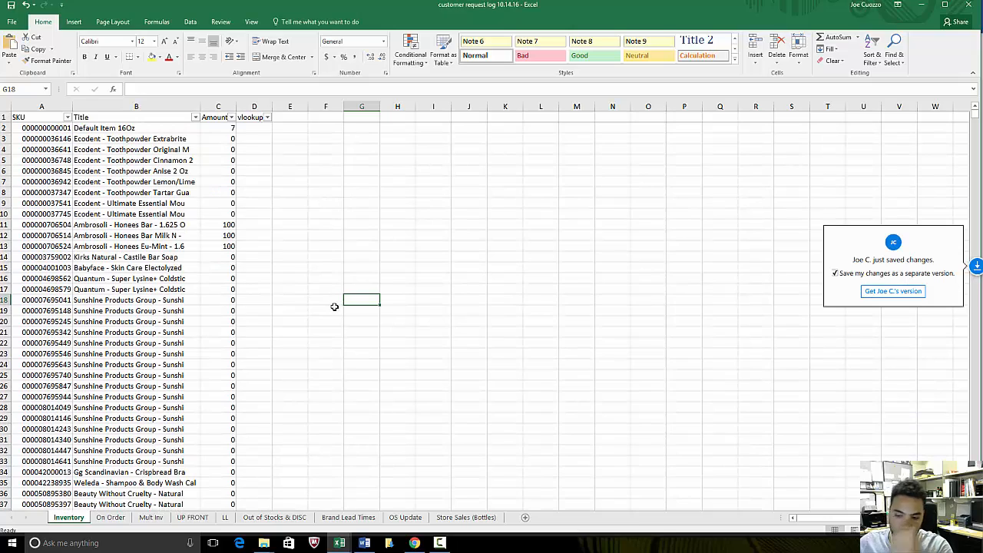